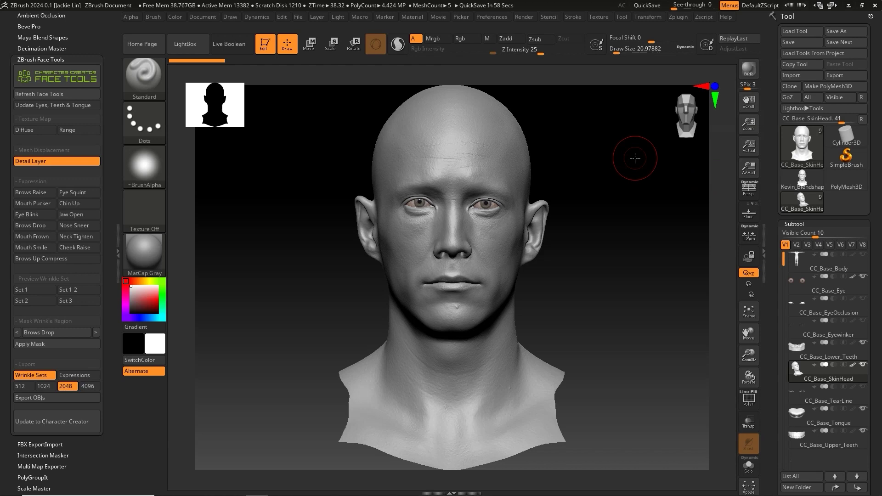
# Step: Switch between the CC_Base_SkinHead and Kevin_Blendshape_Clean models, leaving Kevin_Blendshape_Clean active
pyautogui.click(794, 158)
pyautogui.moveTo(541, 155)
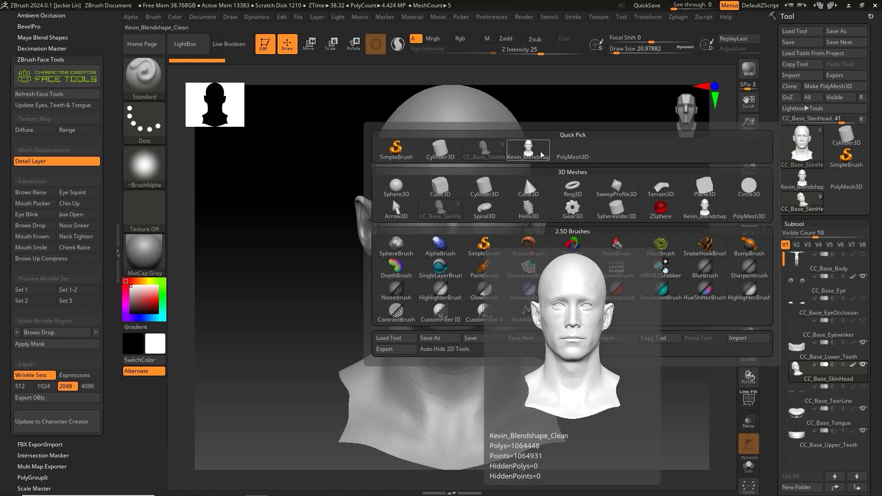
pyautogui.moveTo(482, 157)
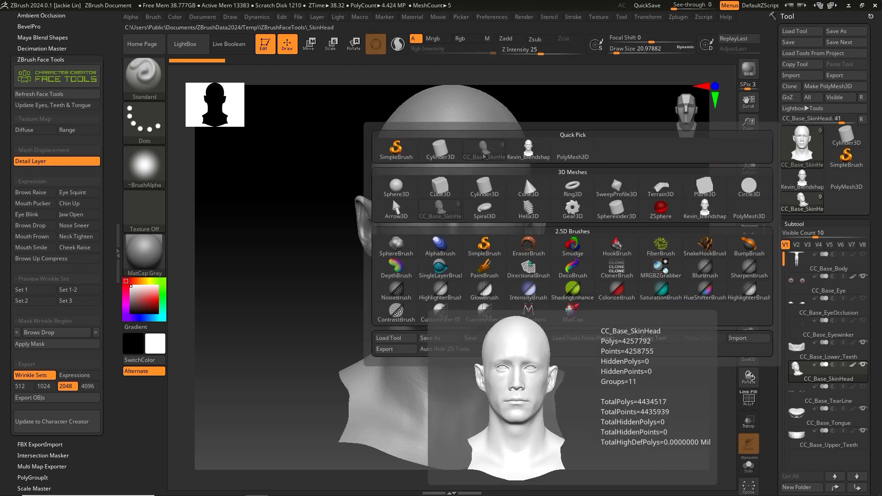
pyautogui.click(528, 149)
pyautogui.click(794, 159)
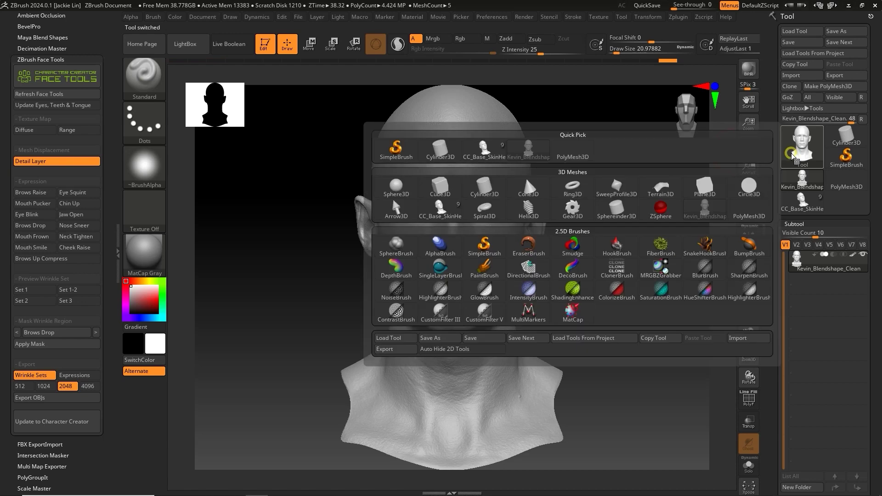
pyautogui.click(484, 149)
pyautogui.click(794, 156)
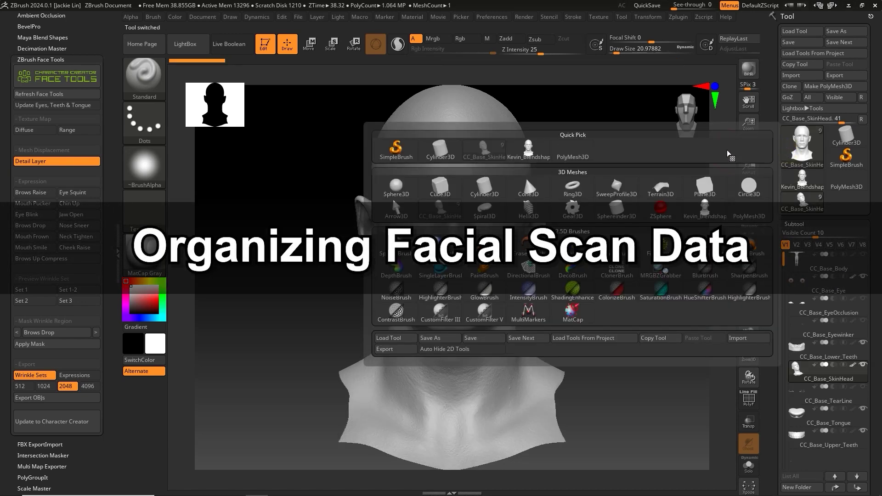
pyautogui.click(530, 149)
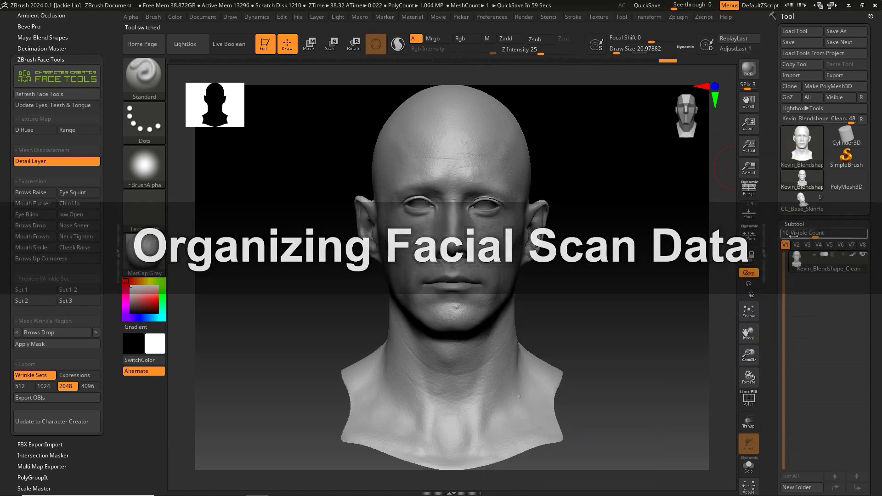
# Step: Preview each scanned expression layer in turn, from brow_up+smile through blink+roll, showing and hiding it again
pyautogui.click(809, 223)
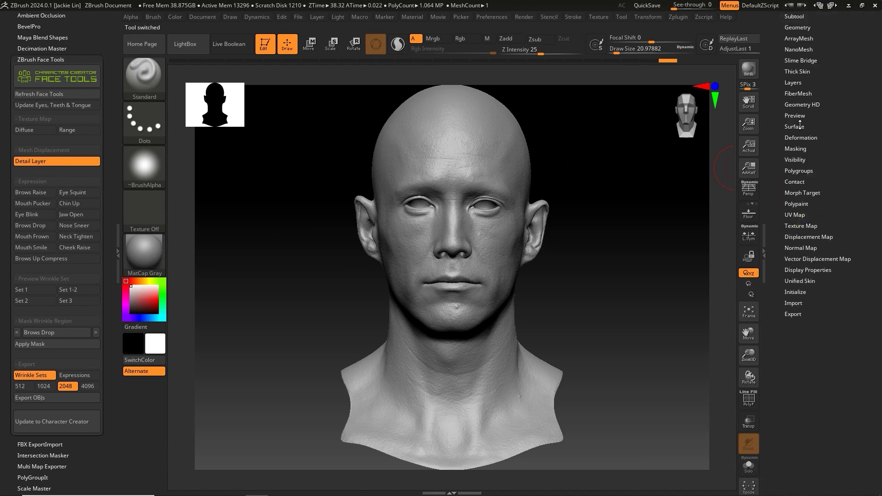
pyautogui.click(788, 84)
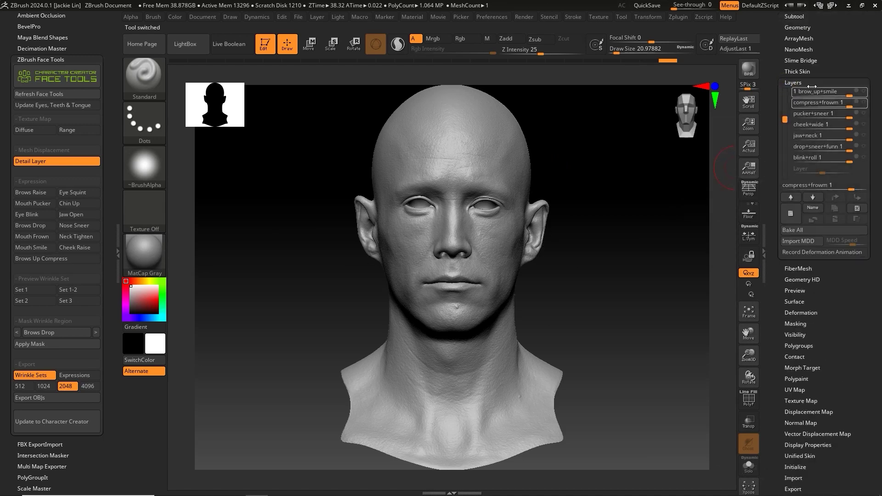
pyautogui.click(864, 92)
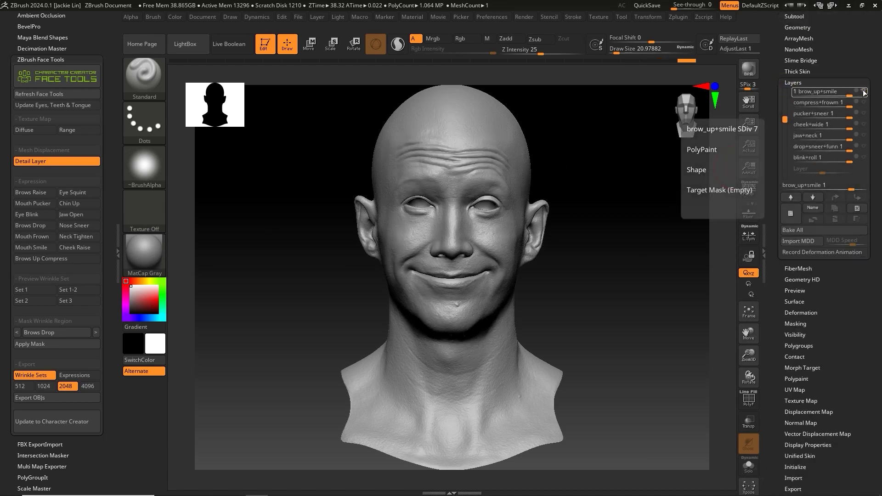
pyautogui.click(864, 92)
pyautogui.click(864, 103)
pyautogui.click(864, 103)
pyautogui.click(864, 113)
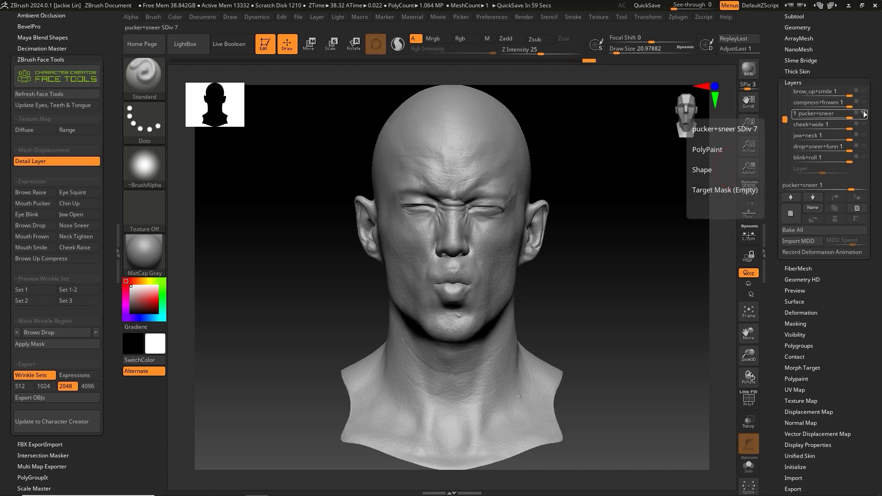
pyautogui.click(864, 114)
pyautogui.click(864, 124)
pyautogui.click(864, 125)
pyautogui.click(864, 135)
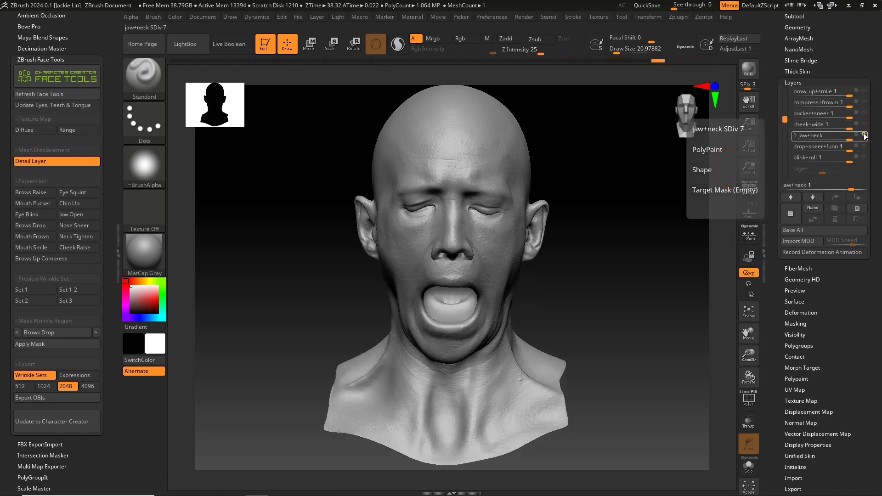
pyautogui.click(864, 136)
pyautogui.click(864, 147)
pyautogui.click(864, 147)
pyautogui.click(864, 157)
pyautogui.click(864, 157)
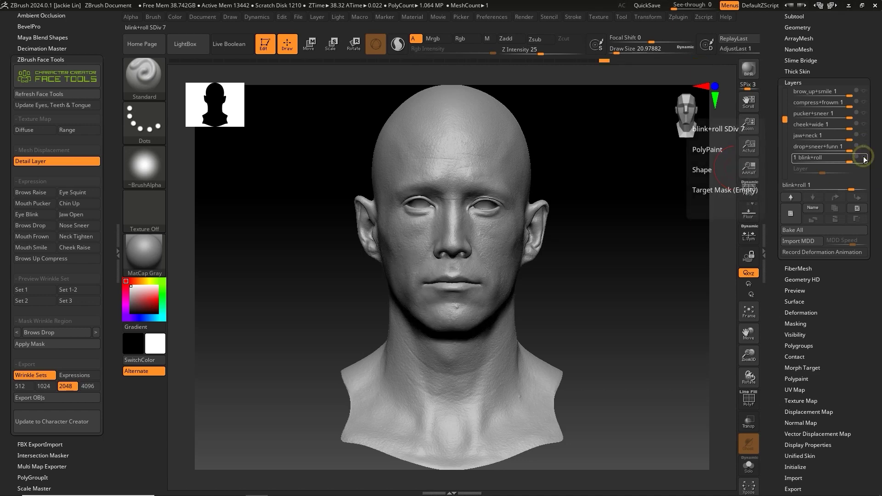
# Step: Show the brow_up+smile layer, then delete the existing morph target and store a new one from this expression
pyautogui.click(864, 91)
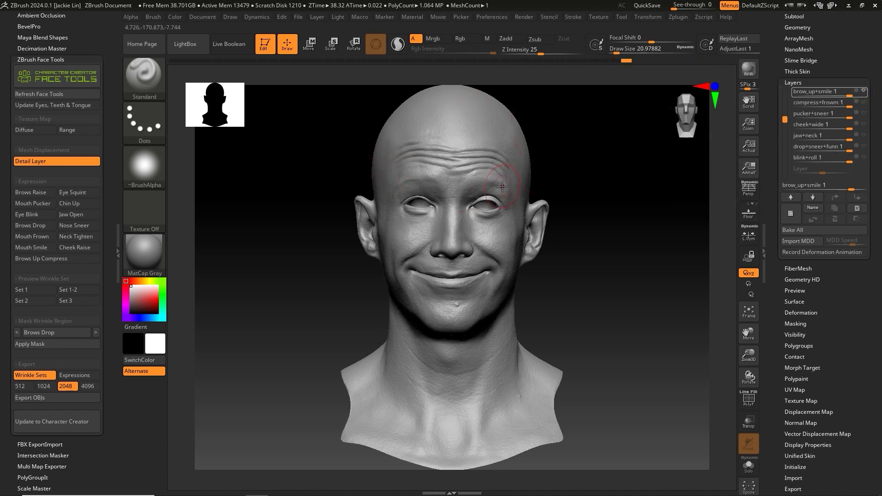
pyautogui.click(91, 194)
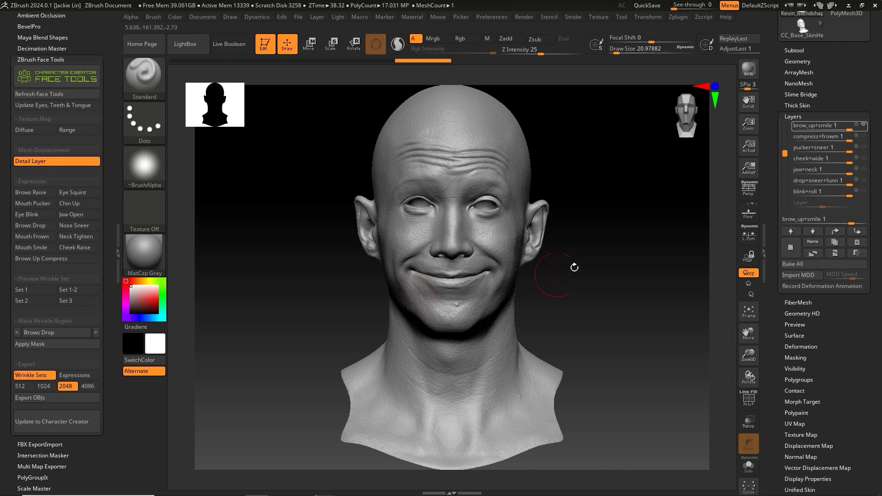
pyautogui.click(788, 118)
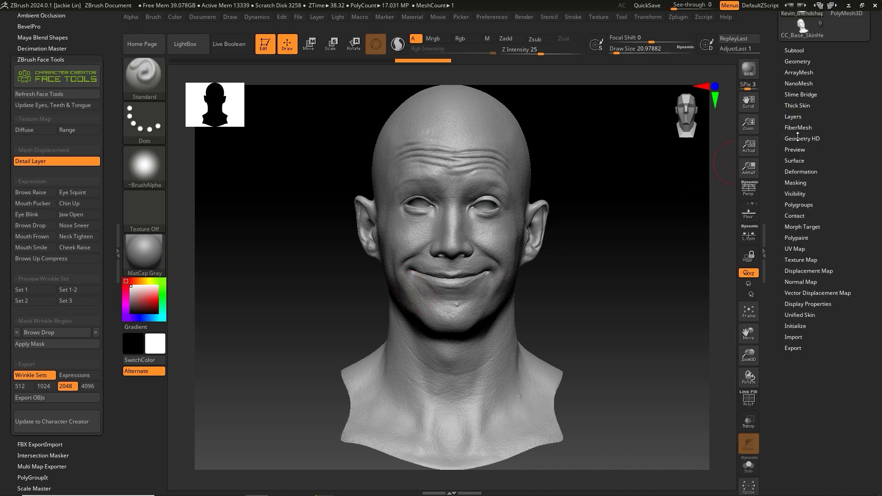
pyautogui.click(826, 227)
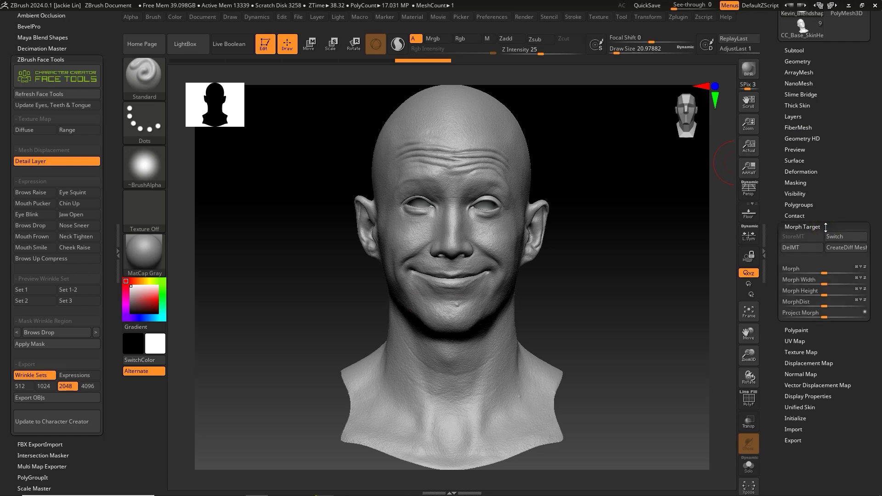
pyautogui.click(804, 248)
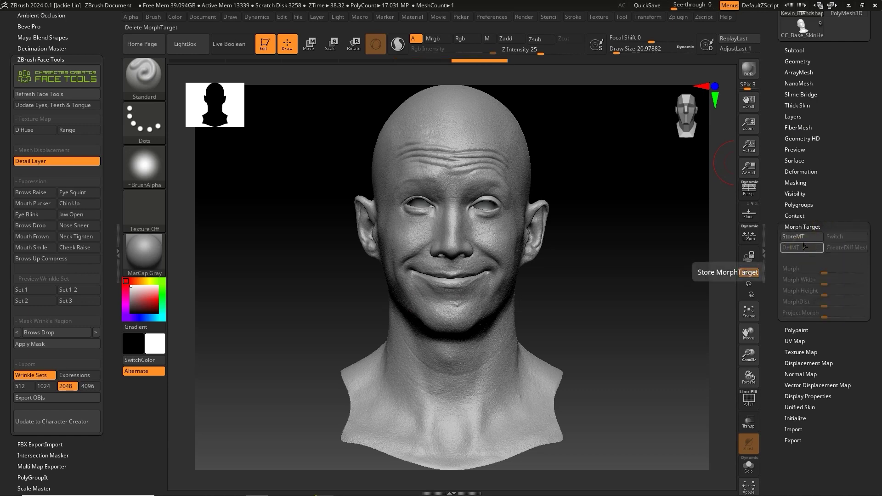
pyautogui.click(806, 236)
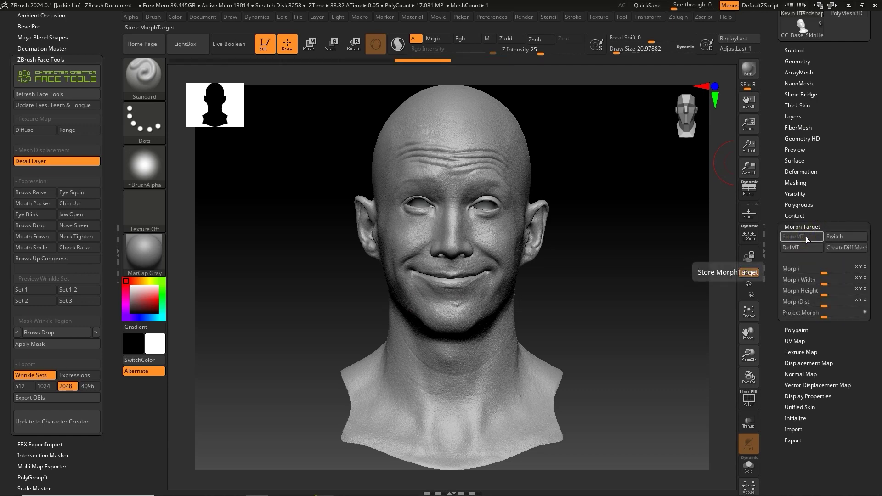
pyautogui.click(806, 227)
# Step: Hide the brow_up+smile layer and create a new layer named brow_up
pyautogui.click(794, 117)
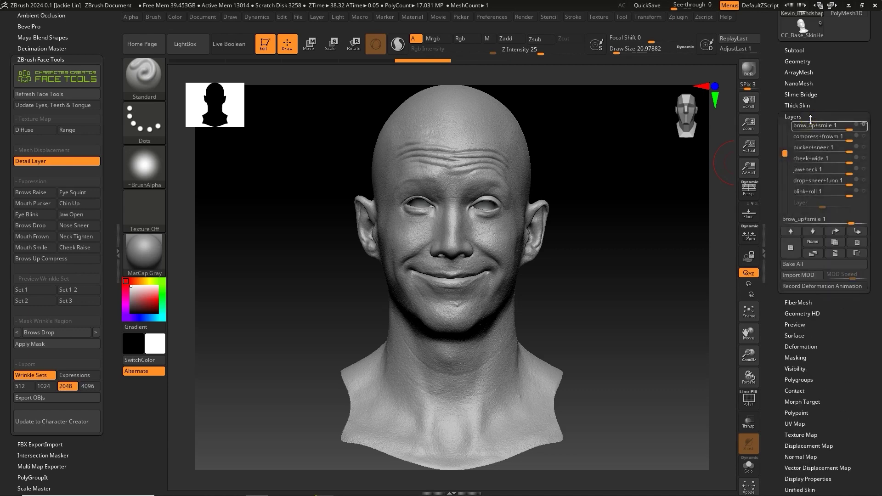
pyautogui.moveTo(865, 127)
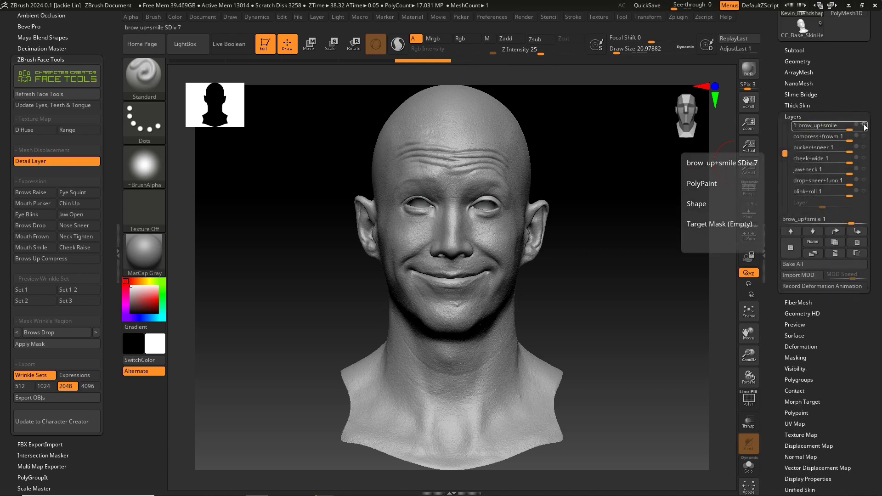
pyautogui.click(865, 127)
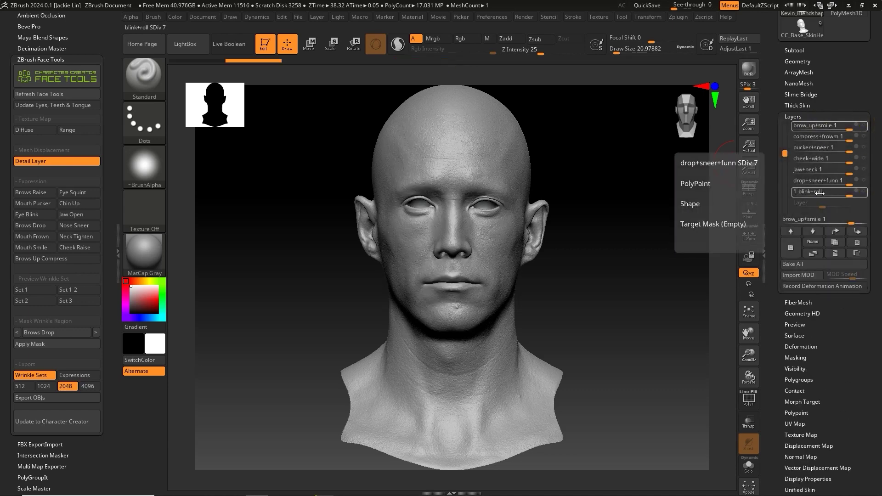
pyautogui.click(792, 255)
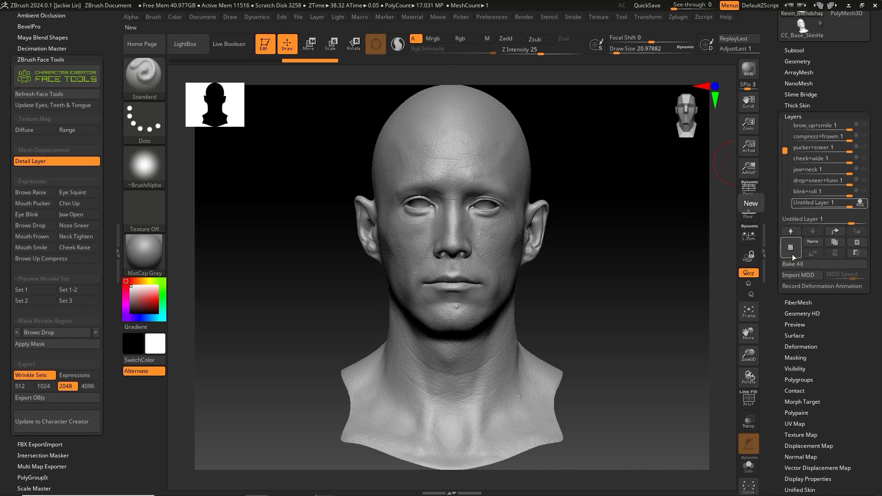
pyautogui.click(814, 242)
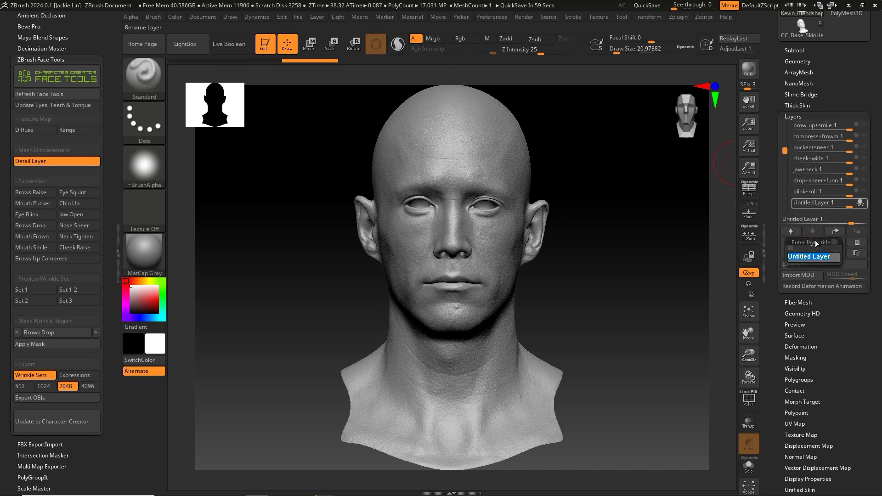
pyautogui.write('brow_up')
pyautogui.press('Return')
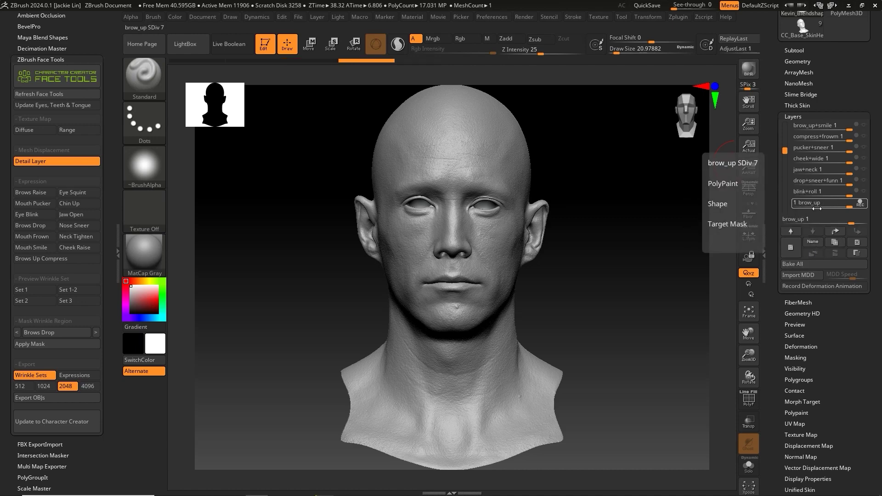
# Step: Lower the head mesh to subdivision level 1
pyautogui.scroll(-1, 802, 120)
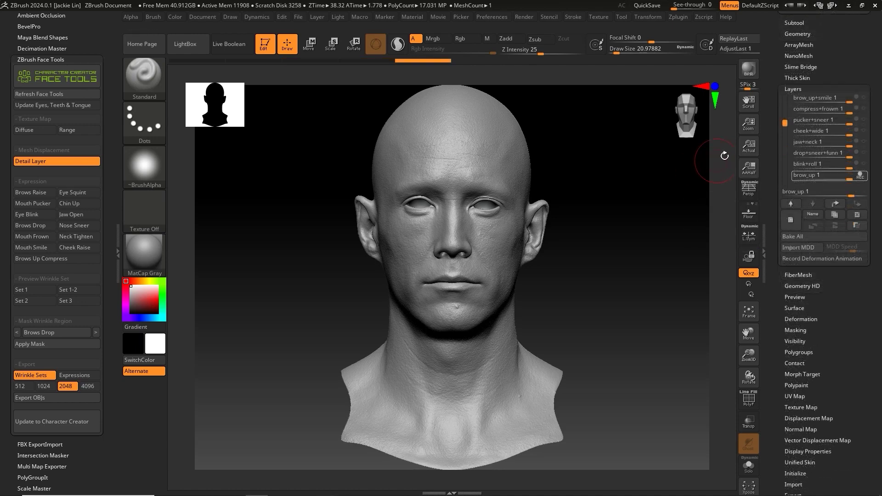
pyautogui.click(796, 91)
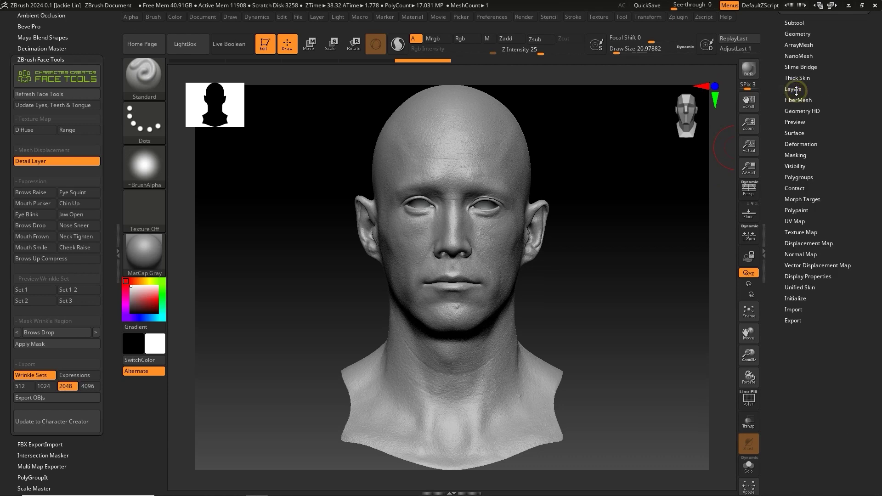
pyautogui.click(801, 35)
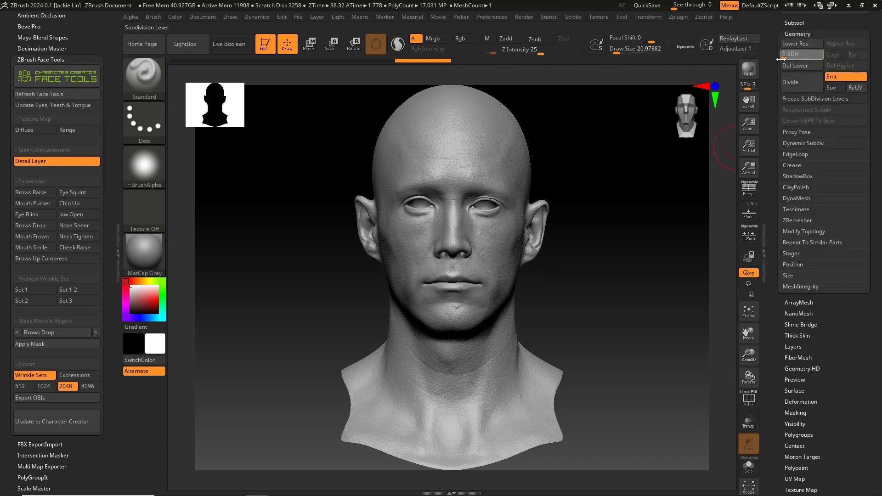
pyautogui.moveTo(783, 59); pyautogui.dragTo(781, 59)
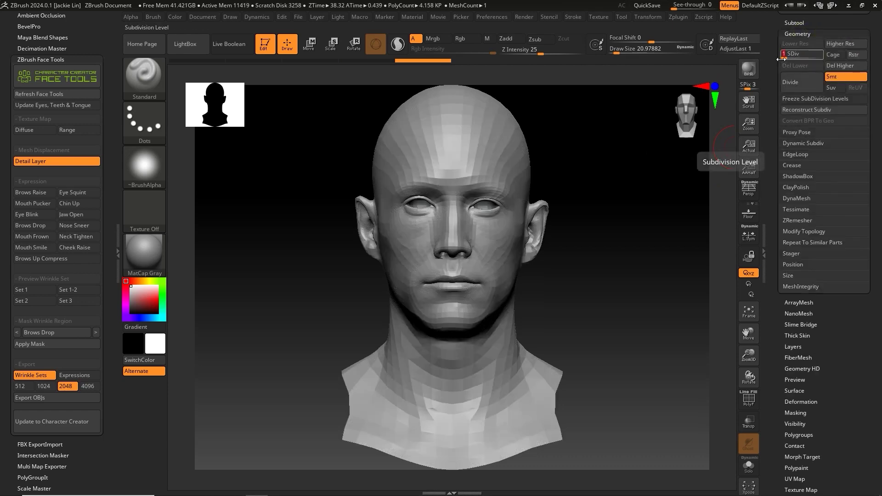
# Step: Mask the forehead and the top of the head down to the eyebrows
pyautogui.click(701, 90)
pyautogui.click(701, 89)
pyautogui.keyDown('alt'); pyautogui.moveTo(629, 131); pyautogui.dragTo(633, 165); pyautogui.keyUp('alt')
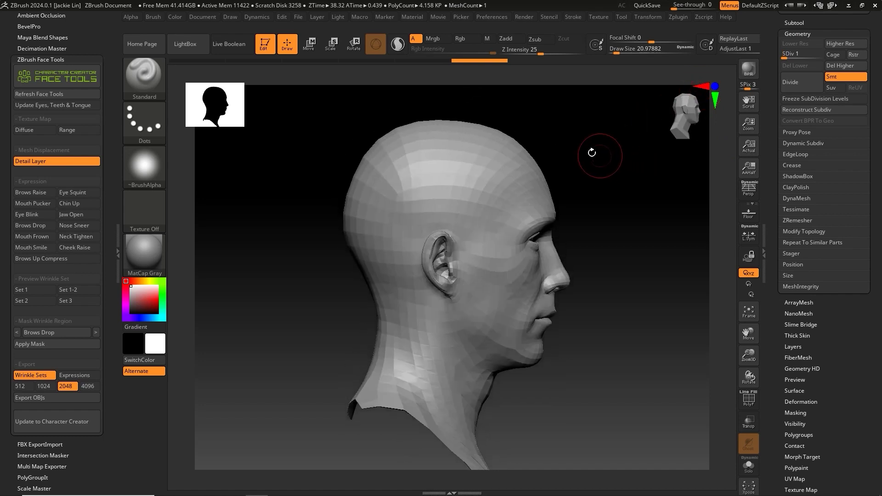
pyautogui.moveTo(430, 106)
pyautogui.keyDown('ctrl'); pyautogui.mouseDown()
pyautogui.moveTo(576, 232)
pyautogui.moveTo(524, 216)
pyautogui.moveTo(565, 211)
pyautogui.moveTo(555, 215)
pyautogui.moveTo(599, 191)
pyautogui.moveTo(536, 216)
pyautogui.moveTo(720, 281)
pyautogui.mouseUp(); pyautogui.keyUp('ctrl')
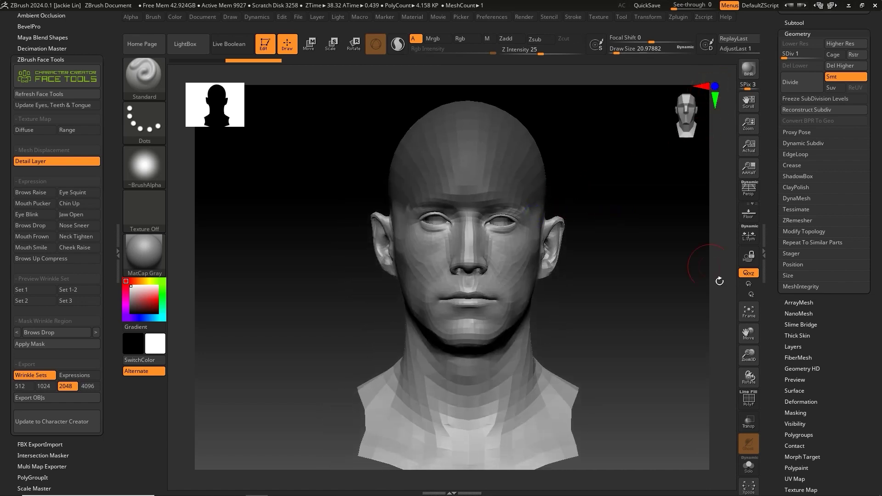
pyautogui.click(749, 312)
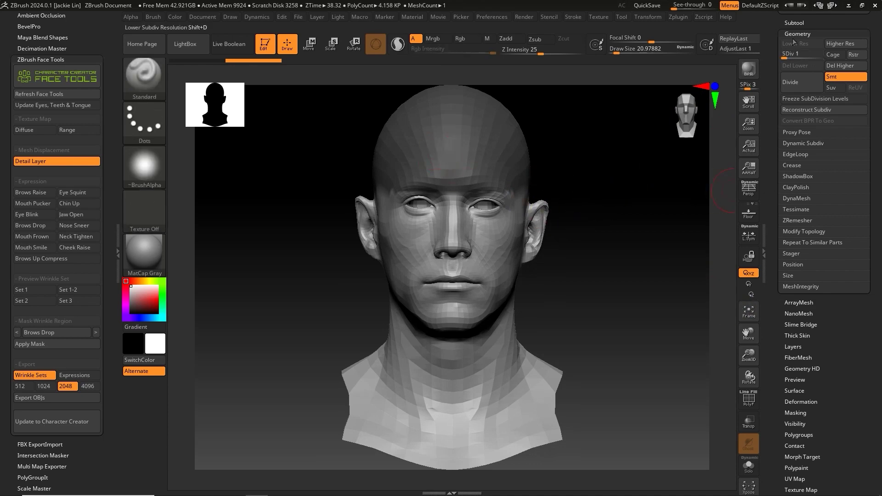
# Step: Invert the mask so that only the forehead and upper head are left unmasked
pyautogui.click(793, 33)
pyautogui.click(796, 155)
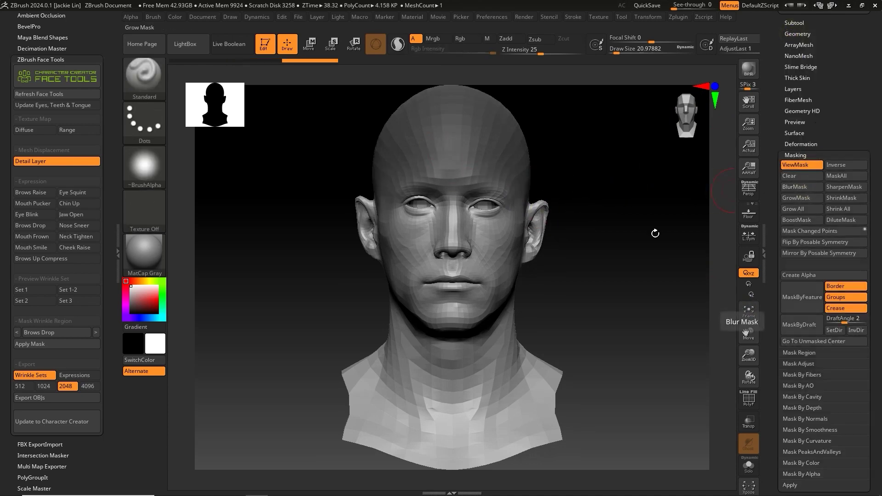
pyautogui.moveTo(599, 232); pyautogui.dragTo(599, 244)
pyautogui.click(714, 87)
pyautogui.keyDown('ctrl'); pyautogui.click(591, 178); pyautogui.keyUp('ctrl')
pyautogui.moveTo(464, 200)
pyautogui.mouseDown(button='right')
pyautogui.moveTo(526, 207)
pyautogui.moveTo(439, 207)
pyautogui.moveTo(481, 208)
pyautogui.mouseUp(button='right')
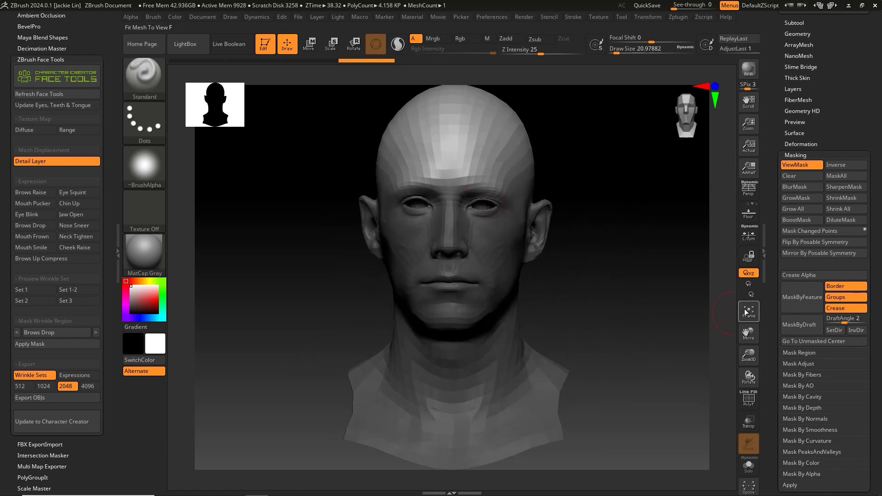
pyautogui.click(749, 312)
# Step: Raise the head mesh to subdivision level 7 and check the forehead up close
pyautogui.click(800, 155)
pyautogui.click(797, 33)
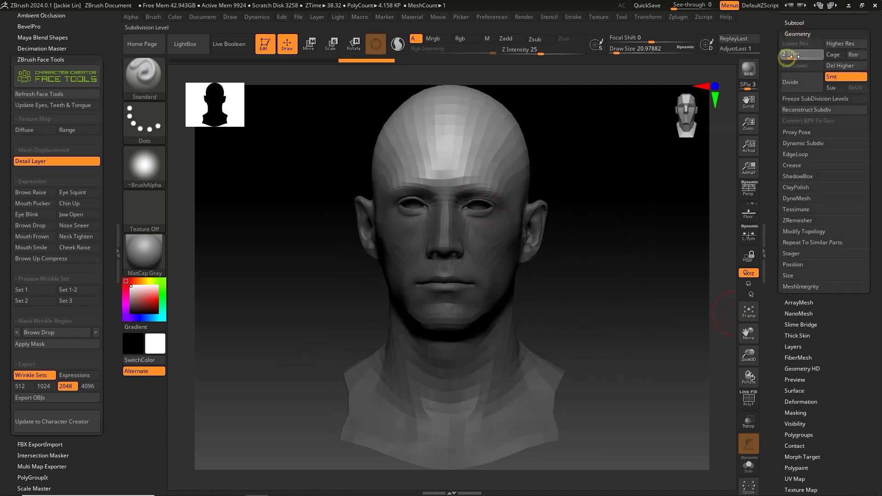
pyautogui.moveTo(787, 57); pyautogui.dragTo(821, 59)
pyautogui.keyDown('alt'); pyautogui.moveTo(459, 154); pyautogui.dragTo(478, 206, button='right'); pyautogui.keyUp('alt')
pyautogui.moveTo(479, 206); pyautogui.dragTo(477, 349, button='right')
pyautogui.rightClick(478, 350)
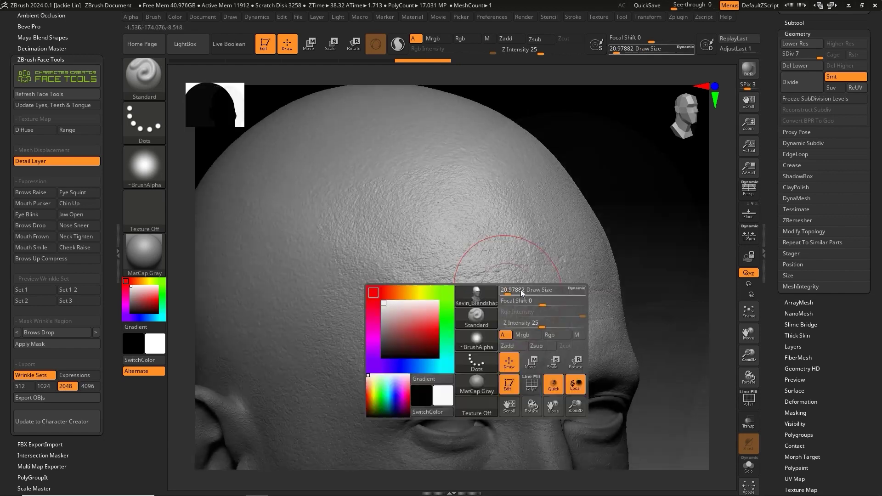
# Step: With the brow_up layer recording, morph the unmasked forehead toward the stored morph target at 100
pyautogui.click(799, 33)
pyautogui.click(804, 89)
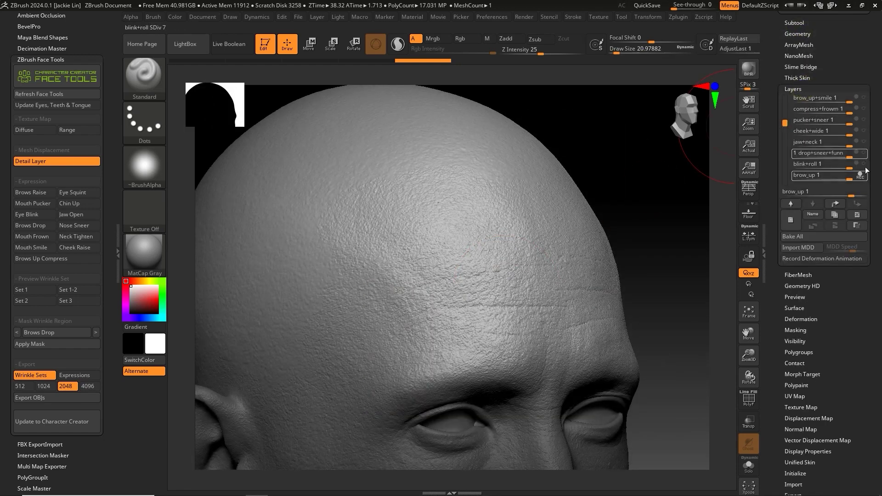
pyautogui.click(804, 89)
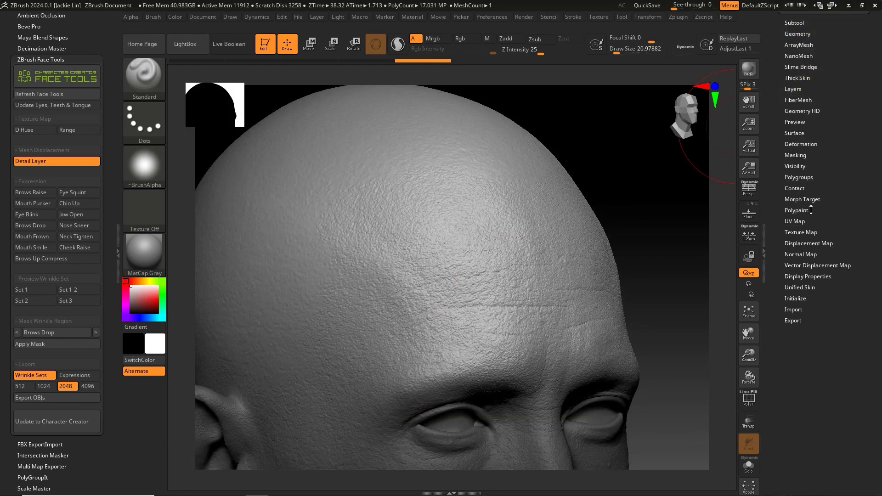
pyautogui.click(826, 199)
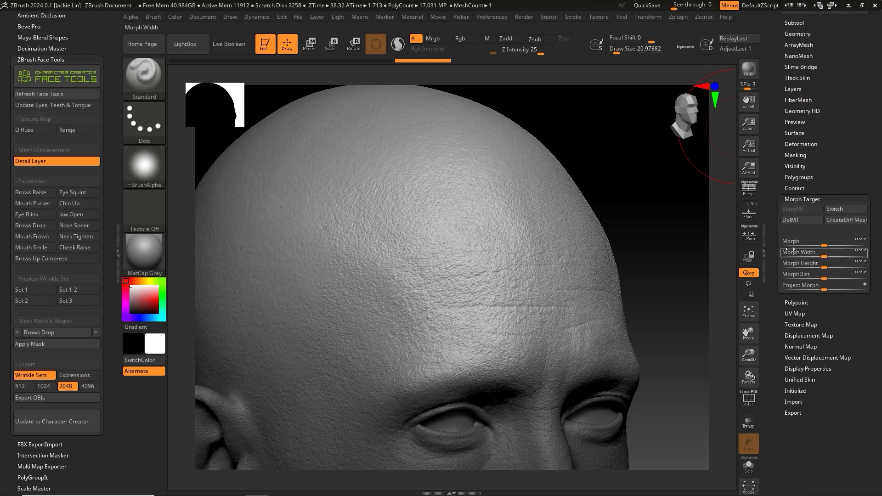
pyautogui.moveTo(826, 246); pyautogui.dragTo(877, 245)
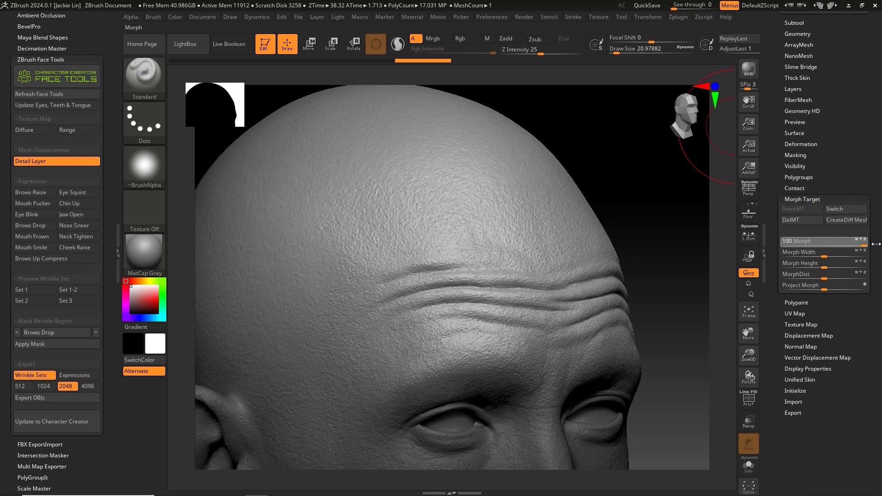
# Step: Inspect the raised-brow wrinkles on the forehead, stop recording the brow_up layer and test its intensity
pyautogui.moveTo(654, 290); pyautogui.dragTo(664, 285, button='right')
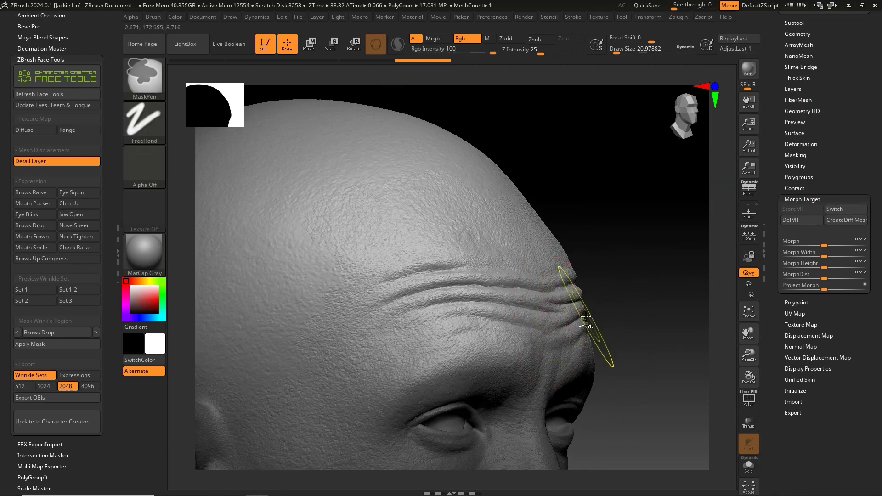
pyautogui.keyDown('ctrl'); pyautogui.moveTo(586, 317); pyautogui.dragTo(617, 320, button='right'); pyautogui.keyUp('ctrl')
pyautogui.scroll(2, 574, 326)
pyautogui.scroll(3, 552, 192)
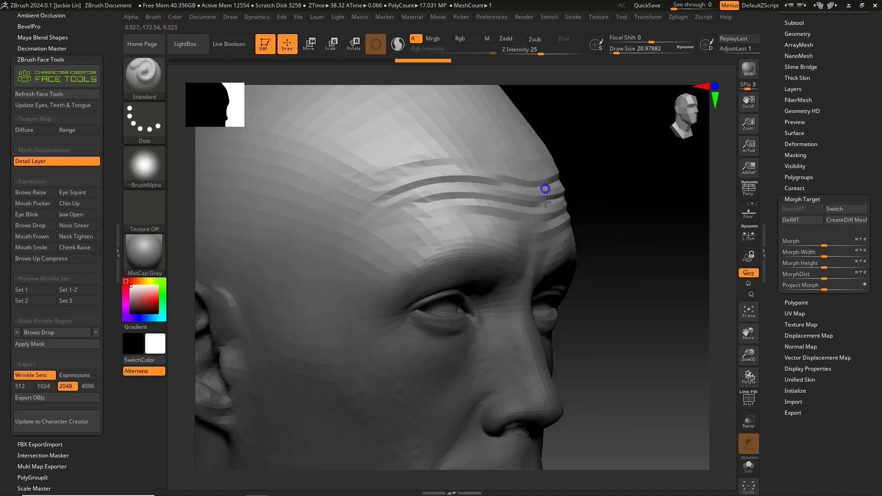
pyautogui.click(794, 88)
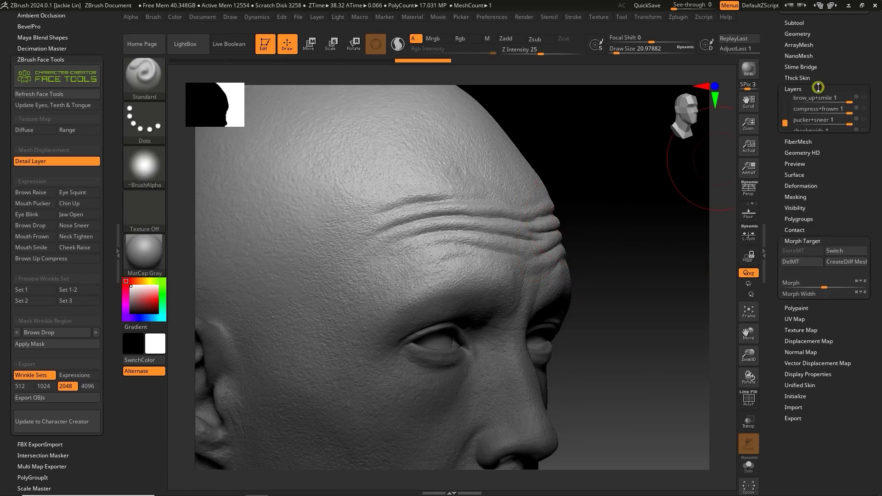
pyautogui.moveTo(861, 178)
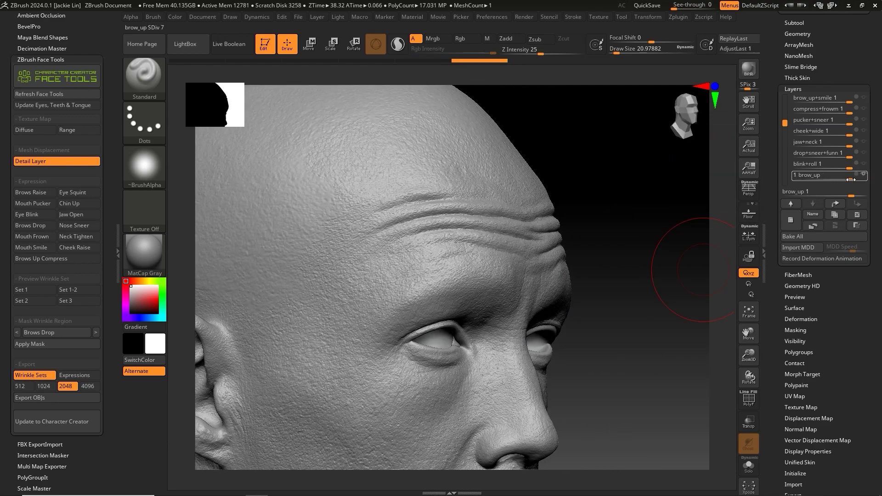
pyautogui.moveTo(851, 180)
pyautogui.mouseDown()
pyautogui.moveTo(833, 179)
pyautogui.moveTo(853, 179)
pyautogui.mouseUp()
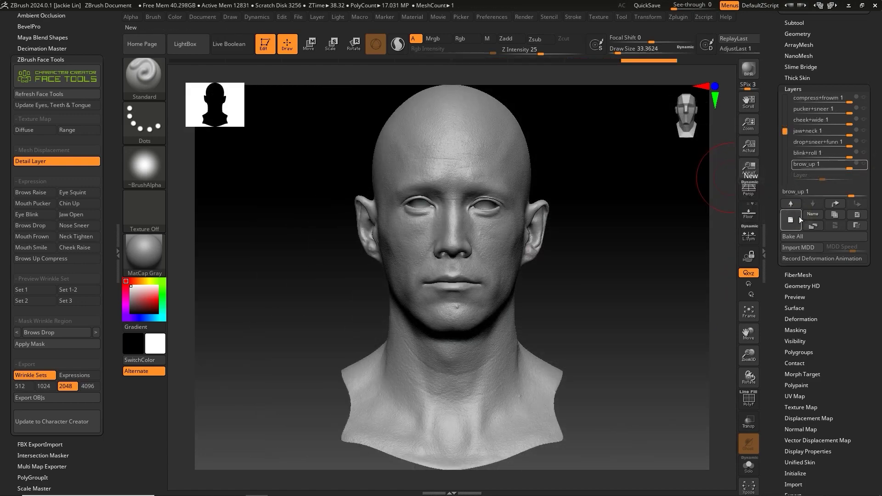
# Step: Create a new layer and name it Smile
pyautogui.click(798, 217)
pyautogui.click(818, 216)
pyautogui.write('smile')
pyautogui.press('Return')
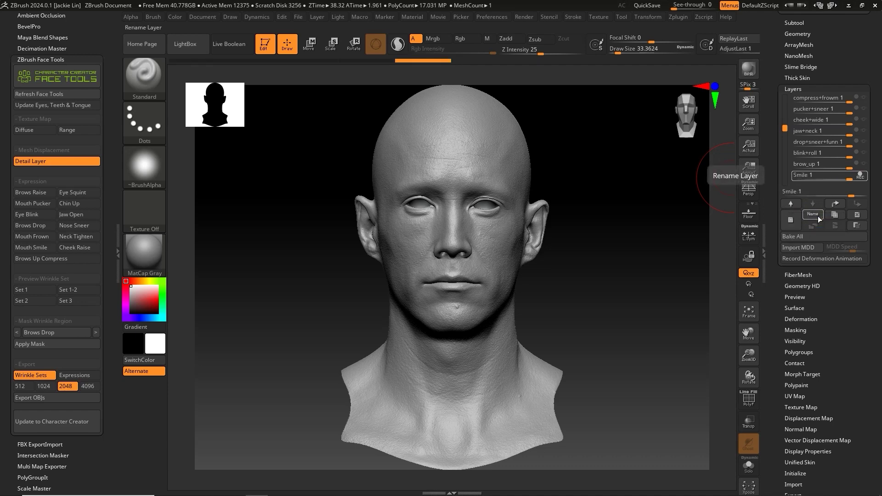
# Step: At subdivision level 1, mask the upper head down to just below the eyes, leaving the lower face unmasked
pyautogui.click(798, 34)
pyautogui.moveTo(805, 54); pyautogui.dragTo(783, 54)
pyautogui.click(794, 33)
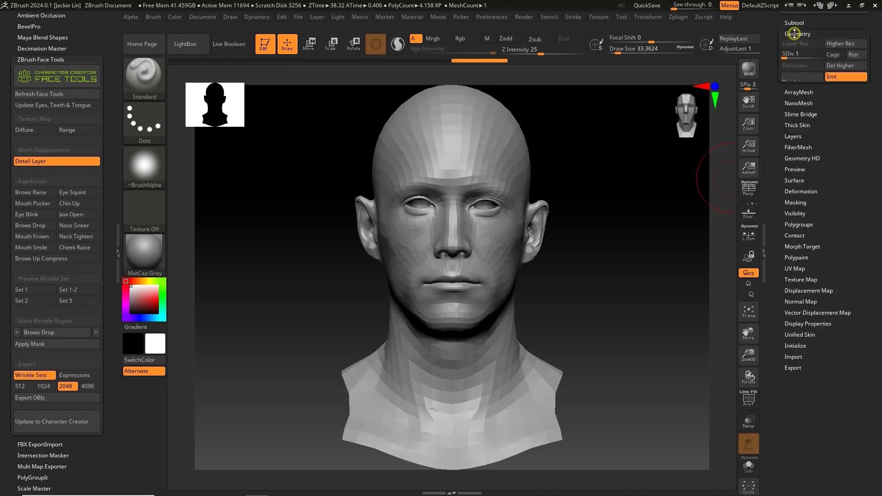
pyautogui.moveTo(714, 117); pyautogui.dragTo(508, 211)
pyautogui.keyDown('ctrl'); pyautogui.moveTo(320, 130); pyautogui.dragTo(640, 294); pyautogui.keyUp('ctrl')
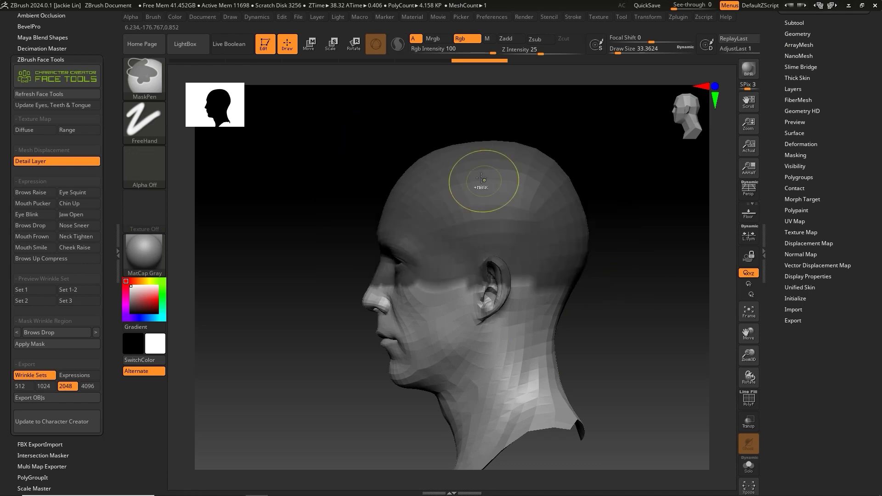
pyautogui.keyDown('ctrl'); pyautogui.moveTo(498, 156); pyautogui.dragTo(540, 352); pyautogui.keyUp('ctrl')
pyautogui.moveTo(611, 294); pyautogui.dragTo(728, 130)
pyautogui.click(754, 312)
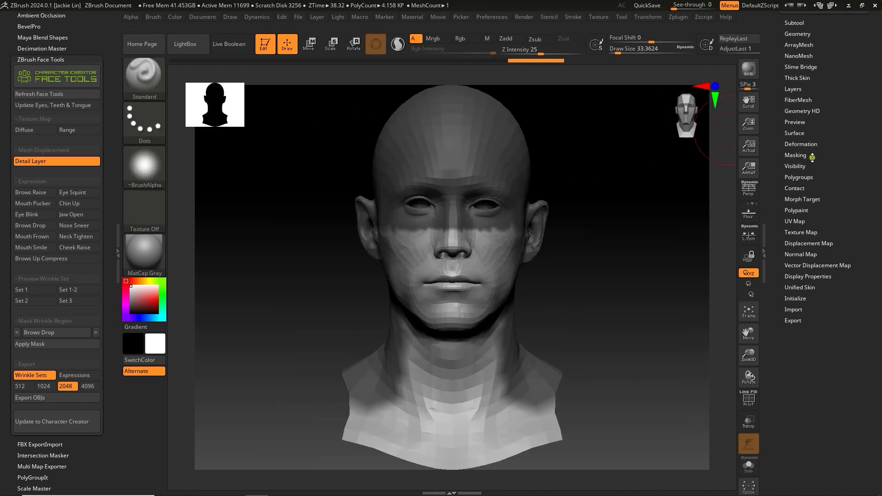
# Step: Raise the head mesh to subdivision level 7 and fully morph the unmasked lower face toward the stored morph target
pyautogui.click(798, 33)
pyautogui.moveTo(790, 55); pyautogui.dragTo(821, 56)
pyautogui.click(797, 35)
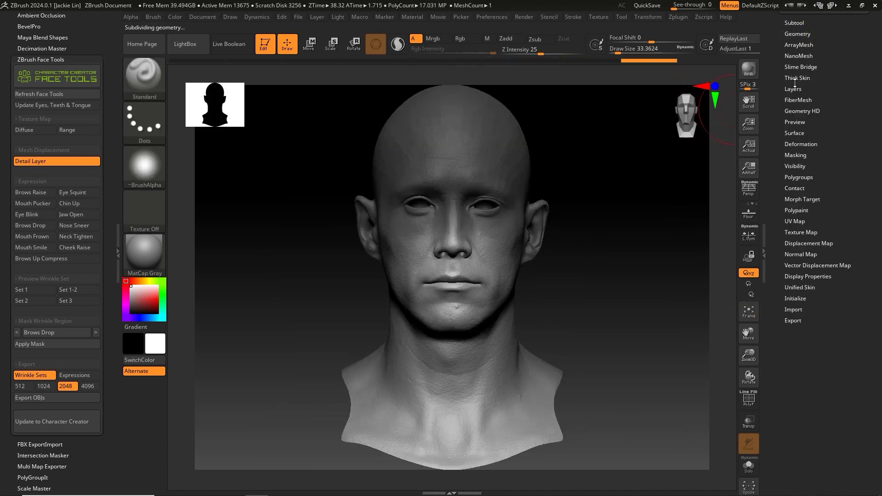
pyautogui.click(804, 155)
pyautogui.click(806, 154)
pyautogui.click(816, 199)
pyautogui.moveTo(827, 243); pyautogui.dragTo(867, 243)
pyautogui.moveTo(526, 279)
pyautogui.mouseDown()
pyautogui.moveTo(559, 281)
pyautogui.moveTo(516, 279)
pyautogui.mouseUp()
pyautogui.moveTo(517, 279); pyautogui.dragTo(698, 224, button='right')
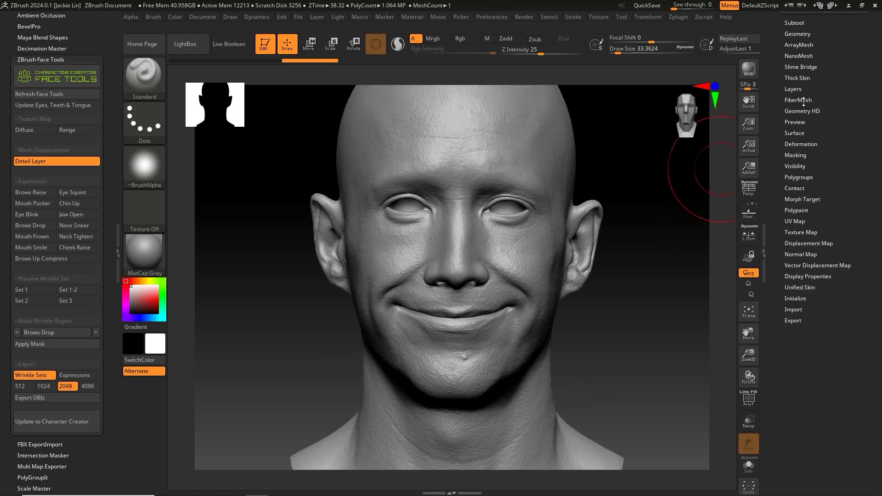
# Step: Preview the Smile layer by varying its intensity, and switch the layer off
pyautogui.click(793, 88)
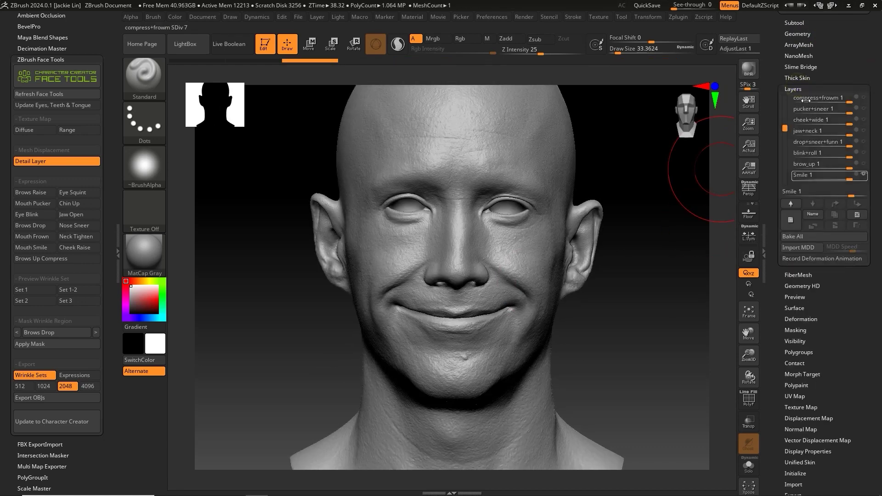
pyautogui.moveTo(850, 177)
pyautogui.mouseDown()
pyautogui.moveTo(820, 184)
pyautogui.moveTo(852, 180)
pyautogui.moveTo(832, 173)
pyautogui.moveTo(845, 170)
pyautogui.mouseUp()
pyautogui.click(862, 175)
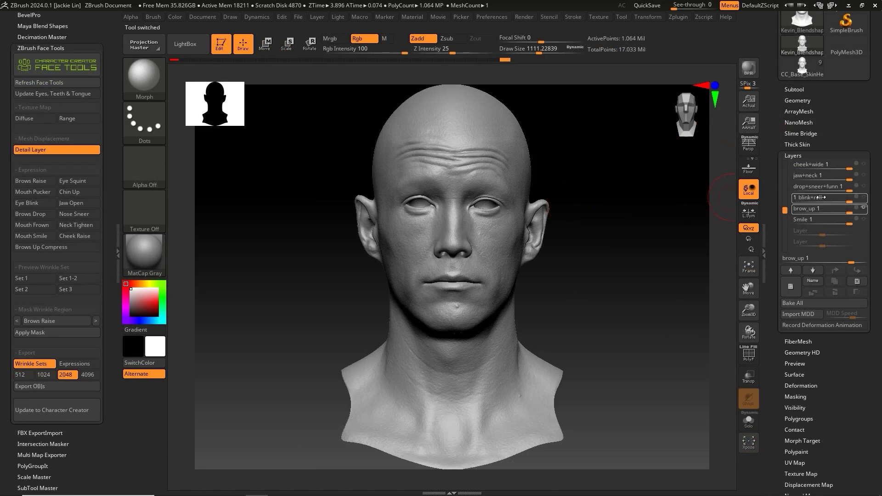
# Step: Toggle the brow_up layer's visibility to compare the forehead with and without the raised brows
pyautogui.click(864, 209)
pyautogui.click(864, 209)
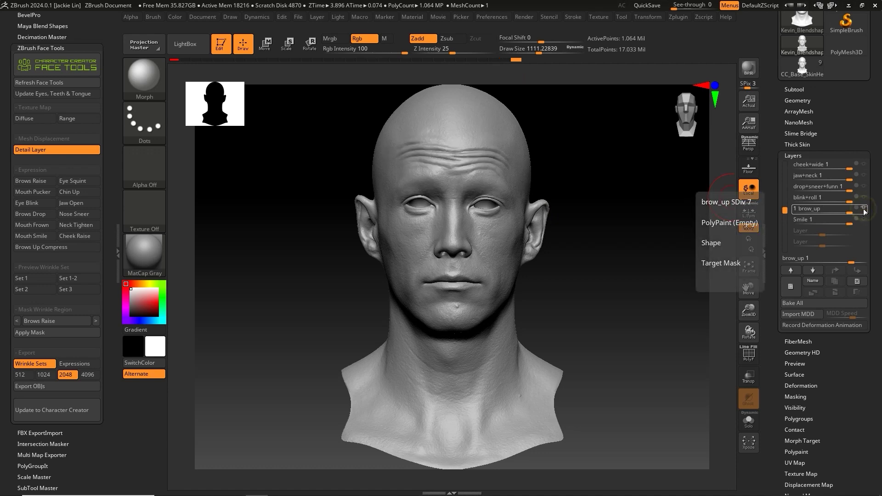
pyautogui.click(864, 209)
pyautogui.click(864, 209)
# Step: Switch to the CC_Base_SkinHead tool and append the Kevin_Blendshape_Clean1 head to it as a subtool
pyautogui.scroll(3, 823, 138)
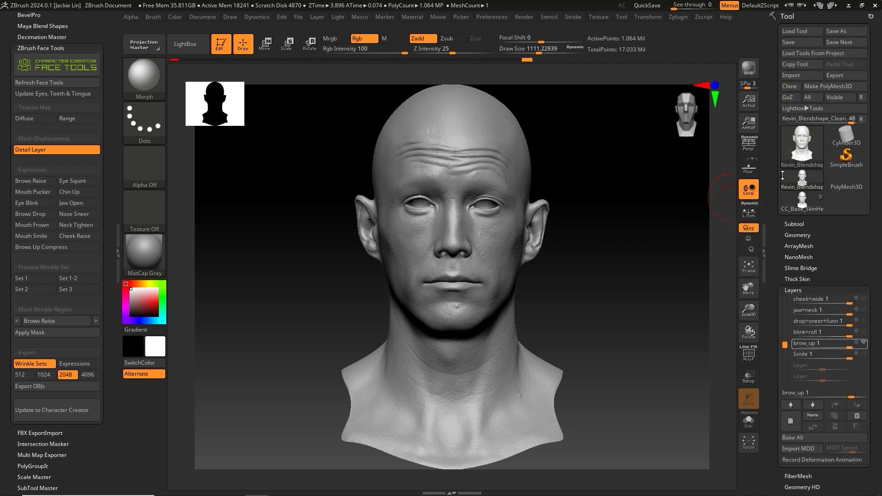
pyautogui.click(802, 142)
pyautogui.click(494, 162)
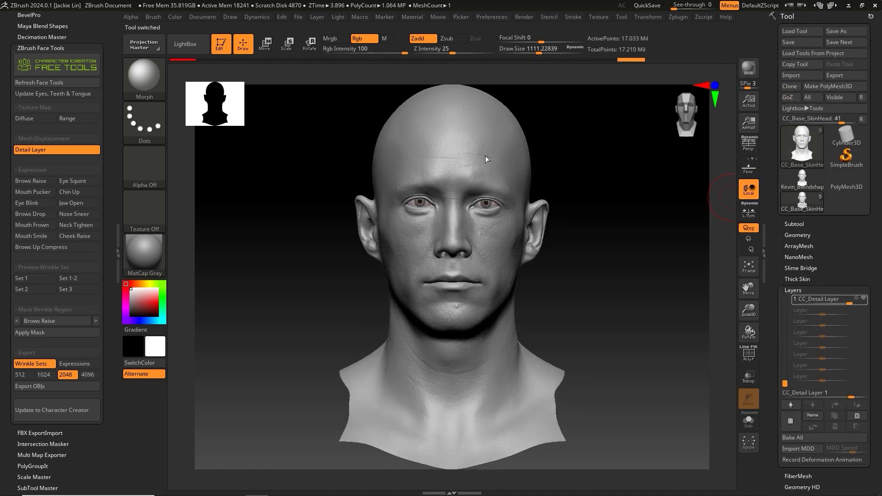
pyautogui.click(812, 233)
pyautogui.click(799, 224)
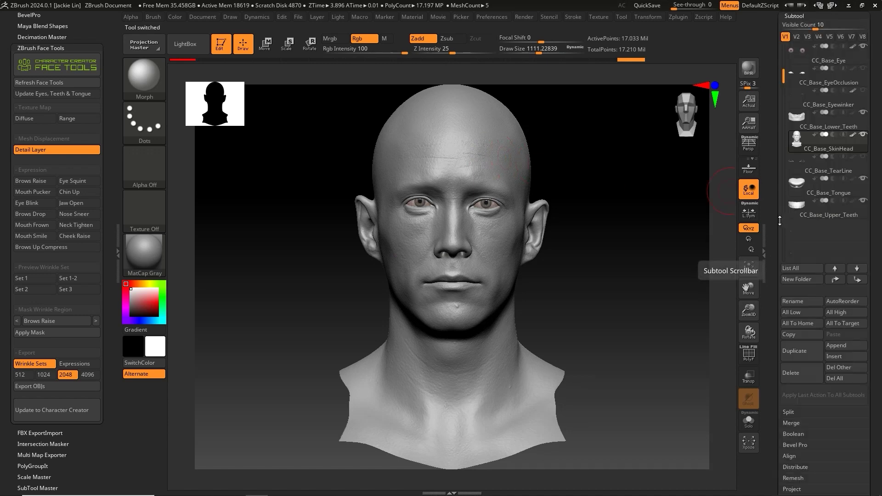
pyautogui.moveTo(776, 218); pyautogui.dragTo(775, 204)
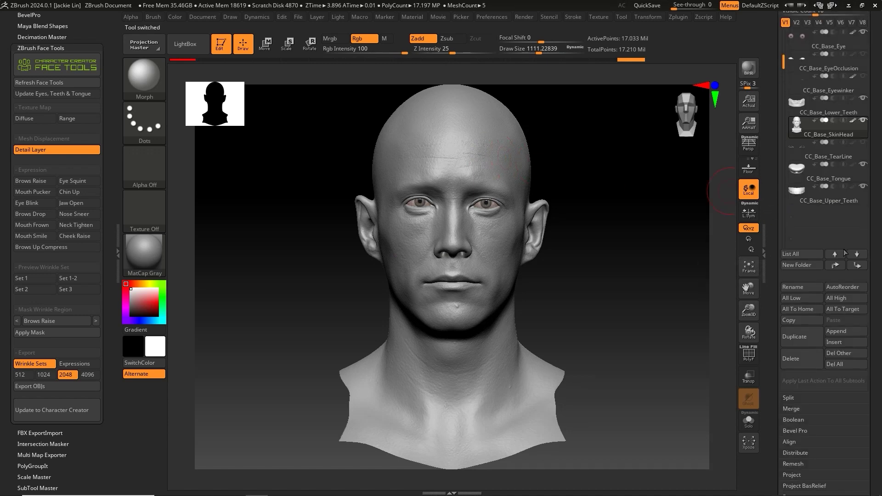
pyautogui.click(849, 332)
pyautogui.click(578, 319)
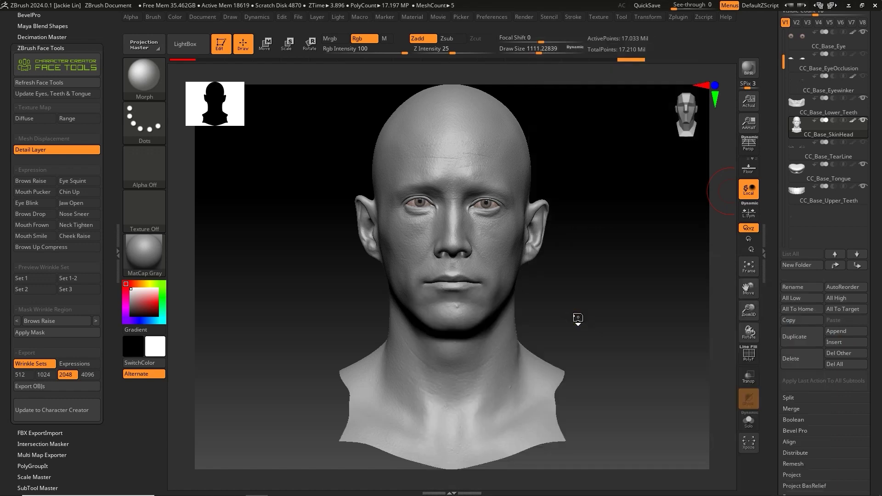
# Step: Isolate the appended Kevin_Blendshape_Clean1 subtool with Solo and compare its polygon count with CC_Base_SkinHead
pyautogui.click(805, 222)
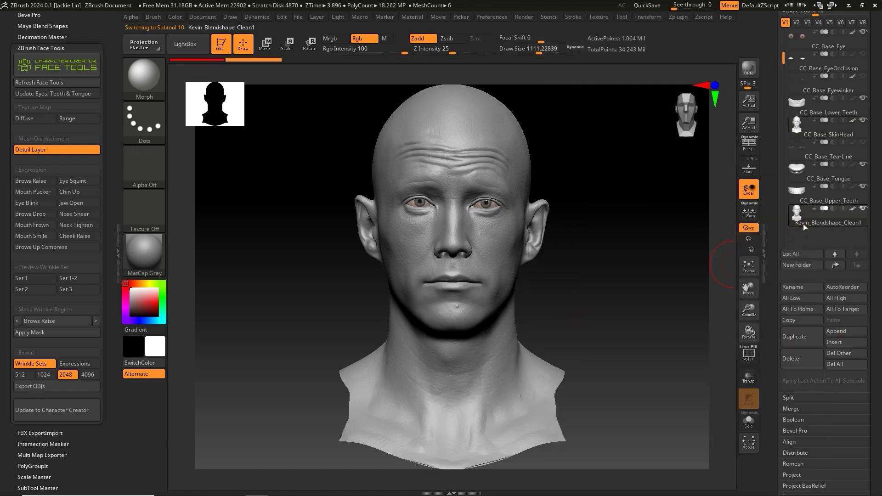
pyautogui.click(749, 421)
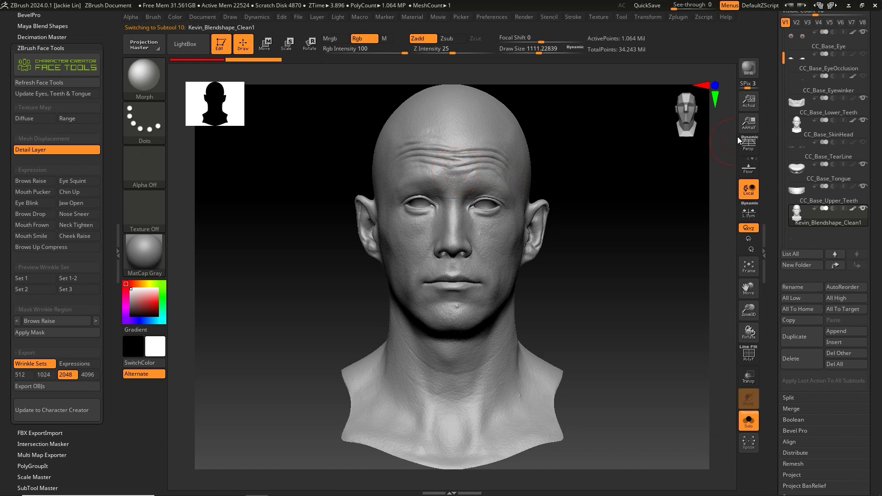
pyautogui.scroll(3, 822, 184)
pyautogui.moveTo(807, 290)
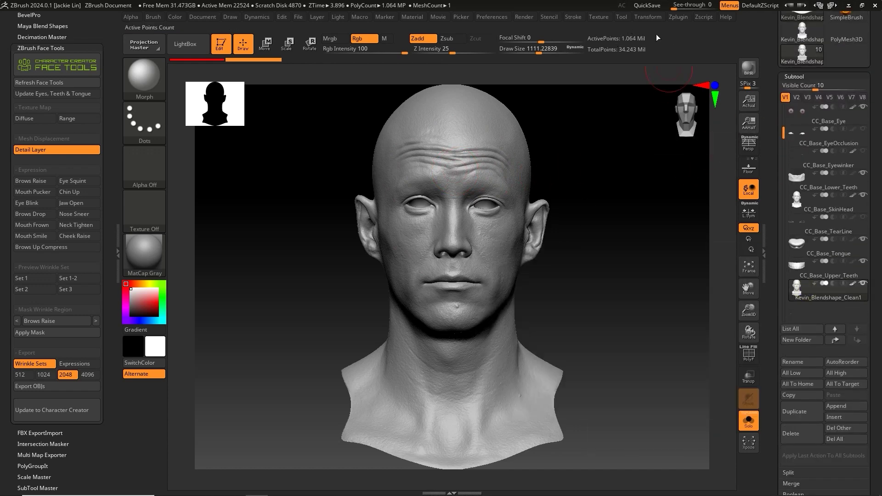
pyautogui.click(799, 207)
pyautogui.click(807, 292)
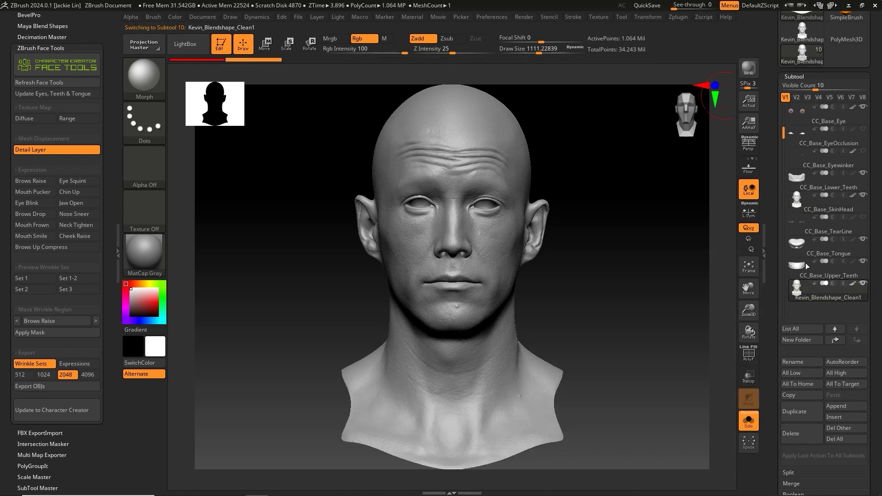
# Step: Raise the Kevin_Blendshape_Clean1 subtool to subdivision level 7
pyautogui.click(797, 76)
pyautogui.click(798, 78)
pyautogui.moveTo(802, 99); pyautogui.dragTo(821, 100)
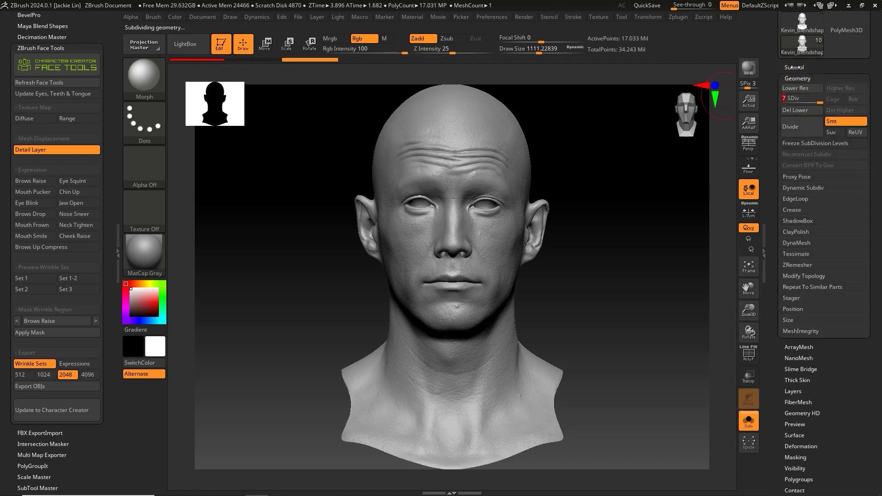
# Step: Recheck Kevin_Blendshape_Clean1 against CC_Base_SkinHead, and mark the blendshape head's current undo history state
pyautogui.click(795, 67)
pyautogui.click(799, 144)
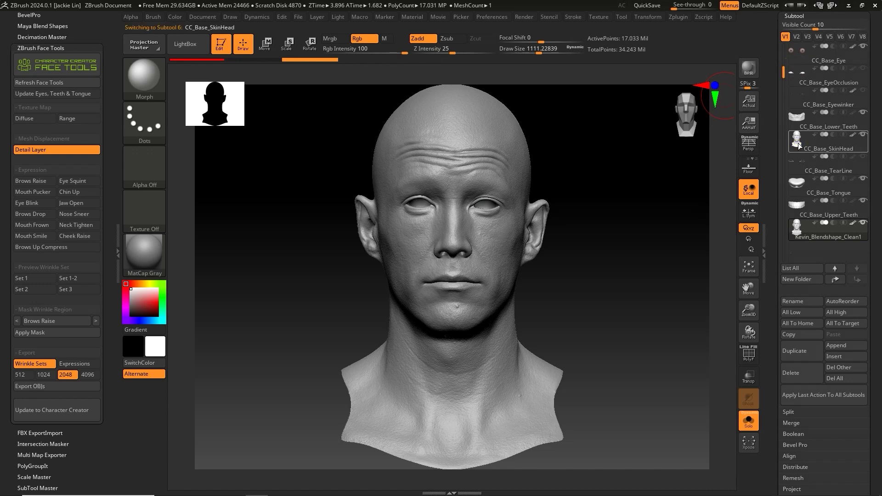
pyautogui.click(801, 228)
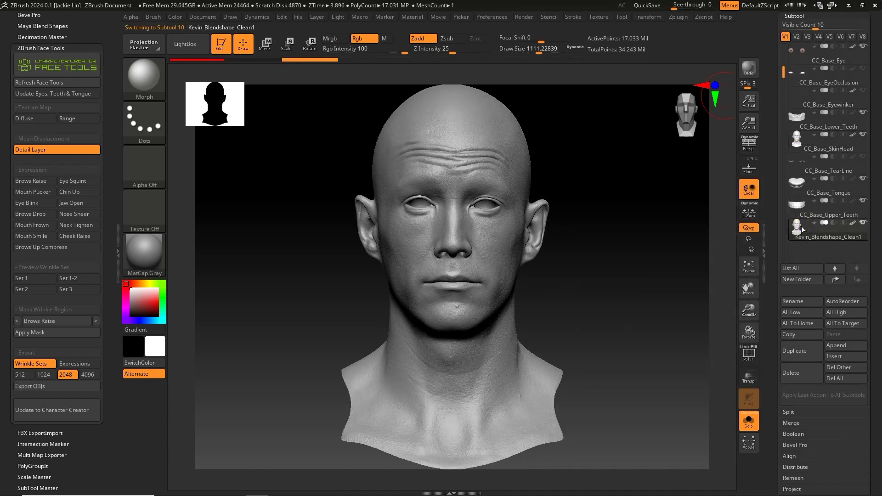
pyautogui.moveTo(802, 231)
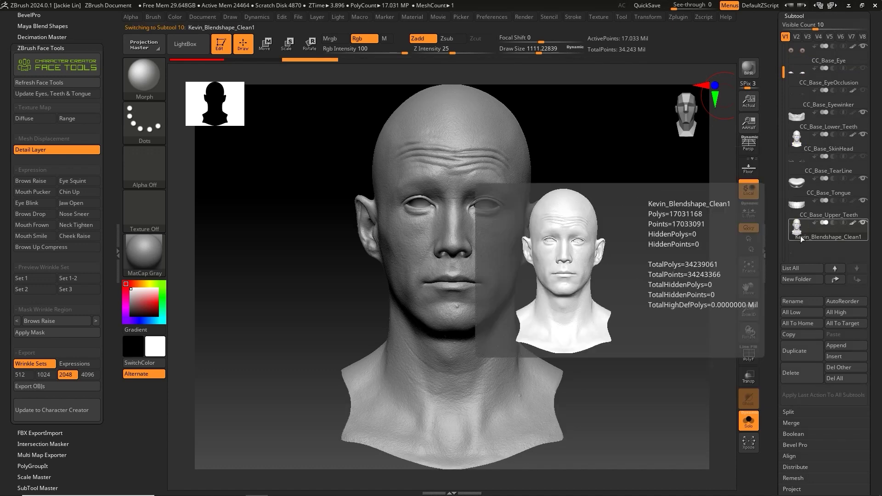
pyautogui.press('ctrl')
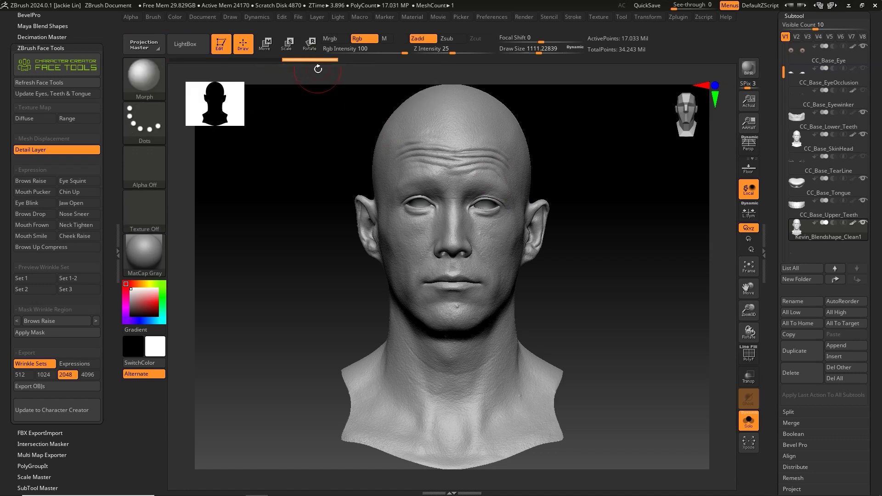
# Step: Activate the Brows Raise expression on the CC_Base_SkinHead subtool and show its layers
pyautogui.click(798, 147)
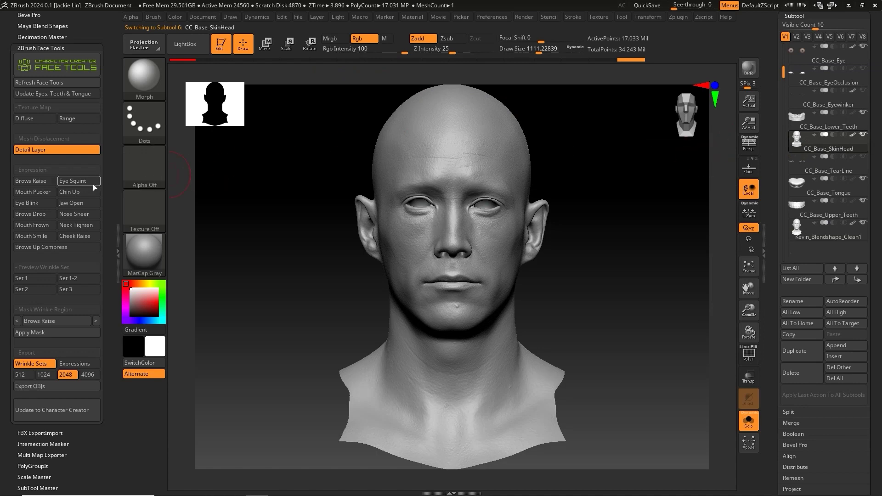
pyautogui.click(44, 181)
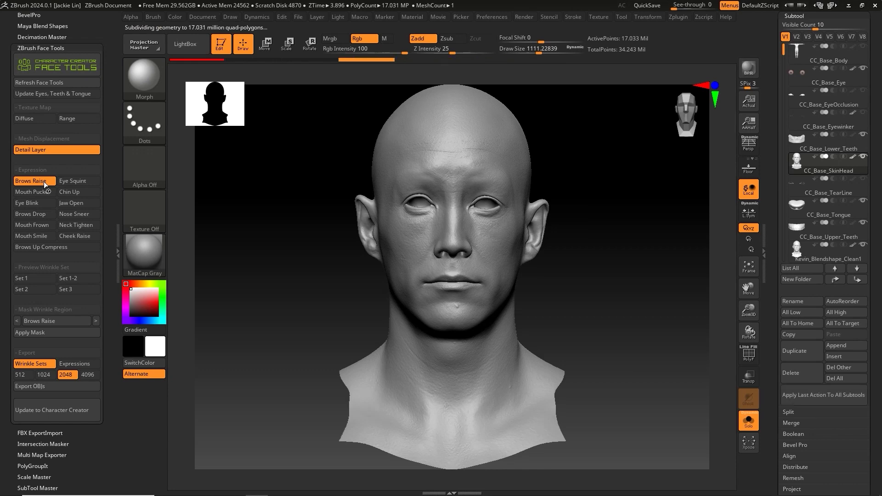
pyautogui.click(790, 16)
pyautogui.click(812, 83)
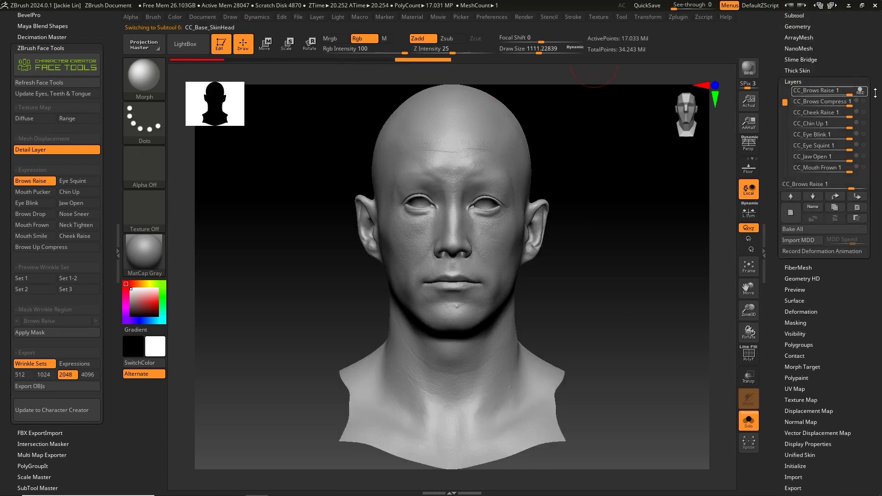
# Step: Set the draw size to about 3716 and choose the Morph brush for the CC_Base_SkinHead subtool
pyautogui.press('space')
pyautogui.moveTo(357, 155); pyautogui.dragTo(389, 154)
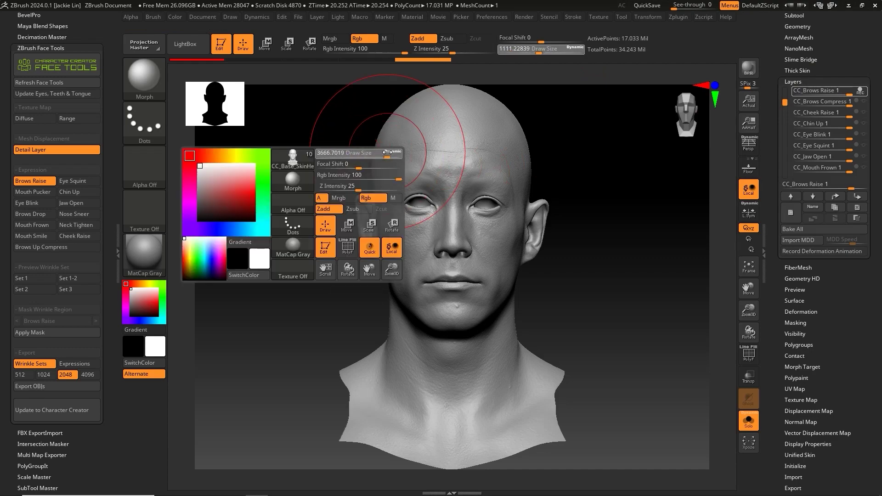
pyautogui.click(140, 92)
pyautogui.click(151, 70)
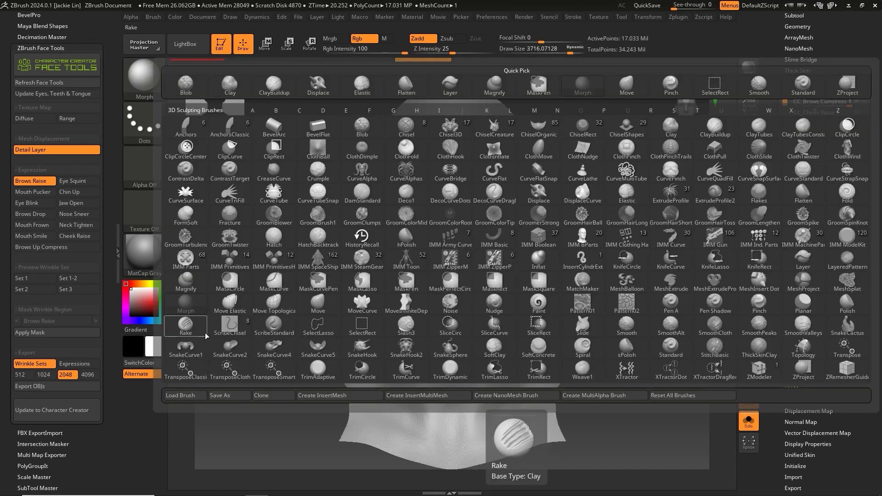
pyautogui.press('m')
pyautogui.click(184, 304)
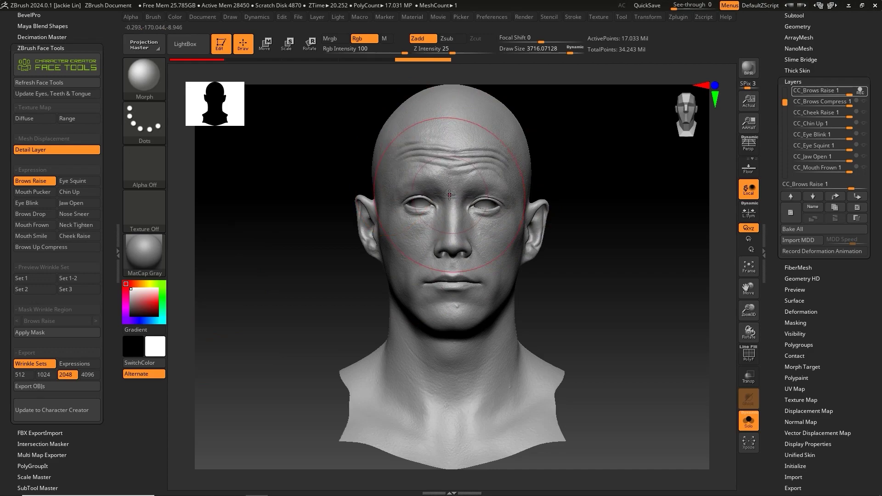
# Step: Inspect the forehead wrinkles up close and from the front, and deactivate the Brows Raise expression
pyautogui.moveTo(450, 195)
pyautogui.mouseDown(button='right')
pyautogui.moveTo(513, 197)
pyautogui.moveTo(452, 198)
pyautogui.mouseUp(button='right')
pyautogui.moveTo(452, 198)
pyautogui.keyDown('ctrl'); pyautogui.mouseDown(button='right')
pyautogui.moveTo(423, 225)
pyautogui.moveTo(452, 242)
pyautogui.moveTo(560, 248)
pyautogui.mouseUp(button='right'); pyautogui.keyUp('ctrl')
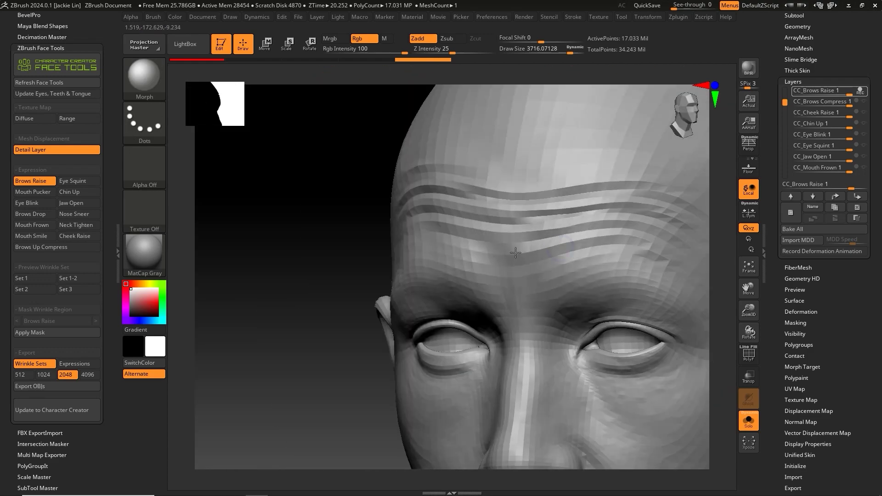
pyautogui.click(715, 86)
pyautogui.click(715, 85)
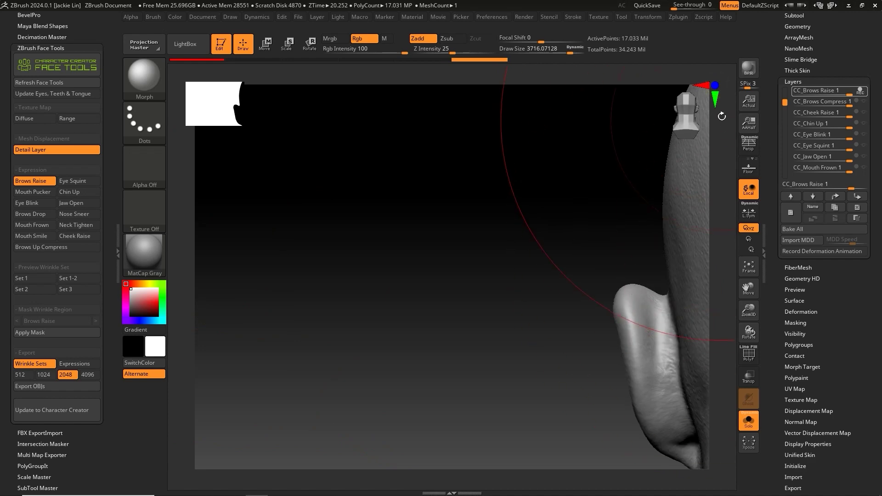
pyautogui.click(686, 116)
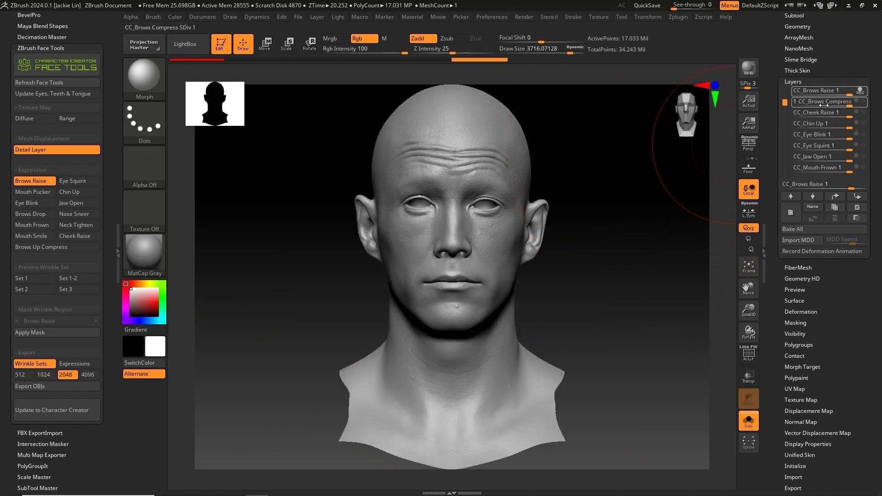
pyautogui.click(36, 181)
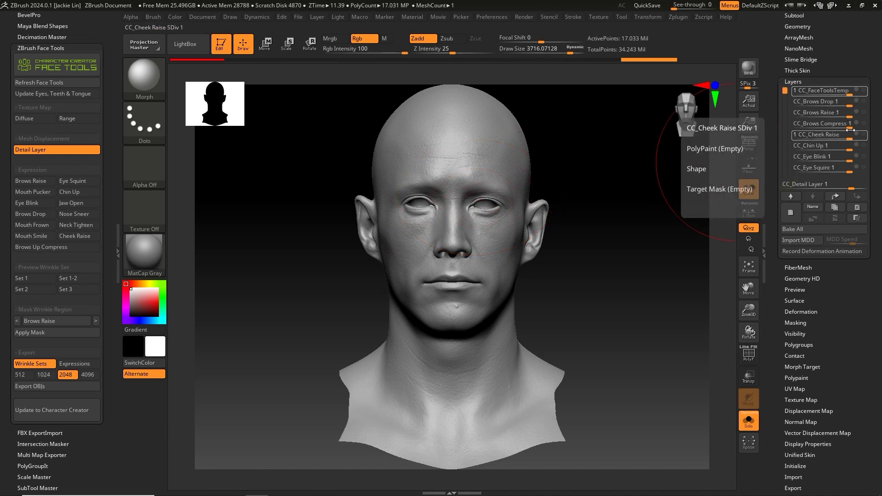
# Step: Toggle the CC_Brows Raise layer on and off to compare the head with and without the forehead wrinkles
pyautogui.click(864, 113)
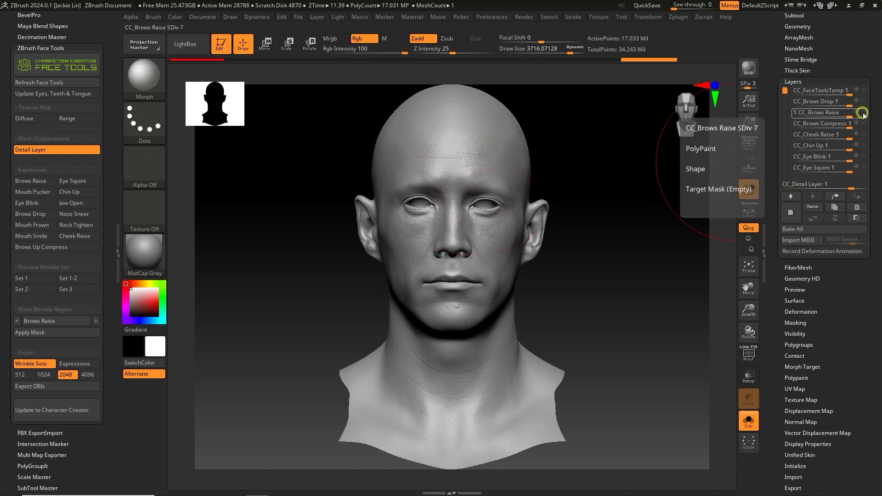
pyautogui.click(864, 114)
pyautogui.click(863, 113)
pyautogui.click(864, 114)
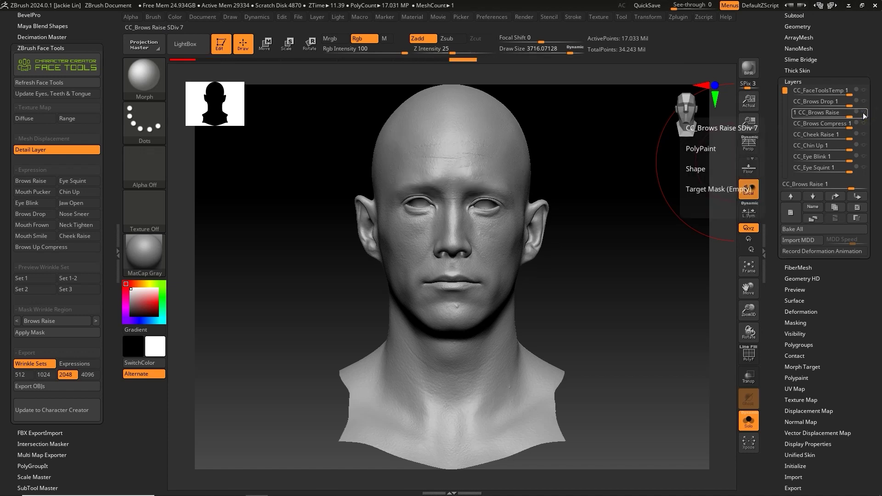
# Step: Select the Kevin_Blendshape_Clean1 subtool and delete it
pyautogui.click(802, 82)
pyautogui.click(794, 17)
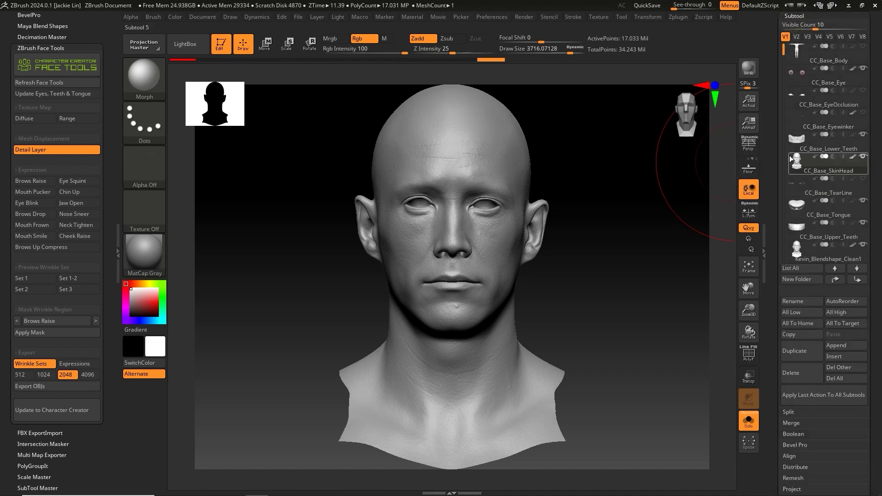
pyautogui.moveTo(785, 53); pyautogui.dragTo(785, 70)
pyautogui.click(814, 232)
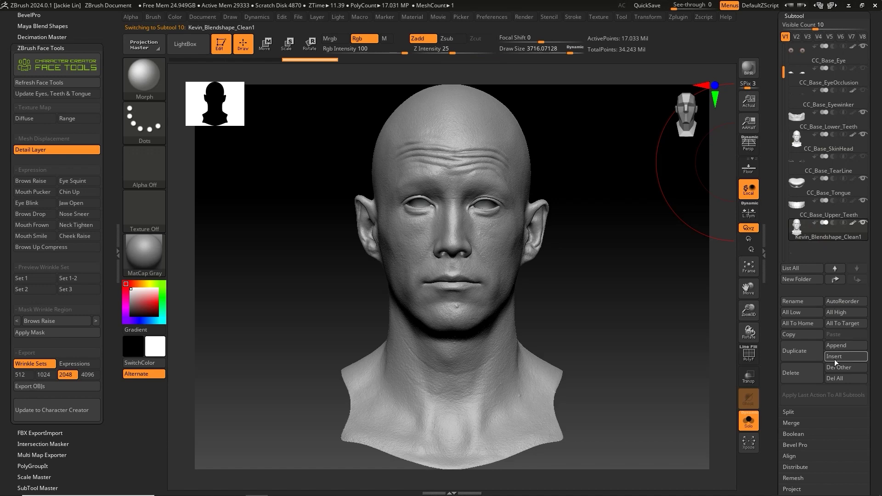
pyautogui.click(809, 376)
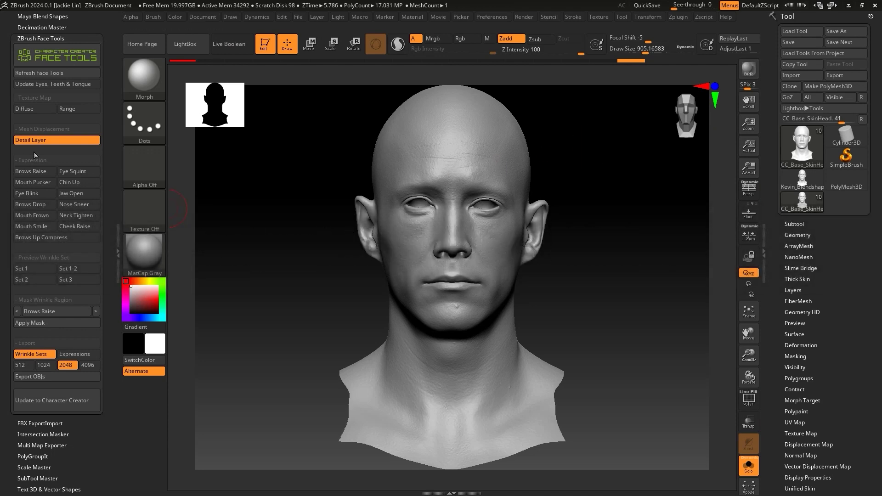
# Step: Show the Diffuse texture on CC_Base_SkinHead and assign the SkinShade4 material
pyautogui.click(35, 109)
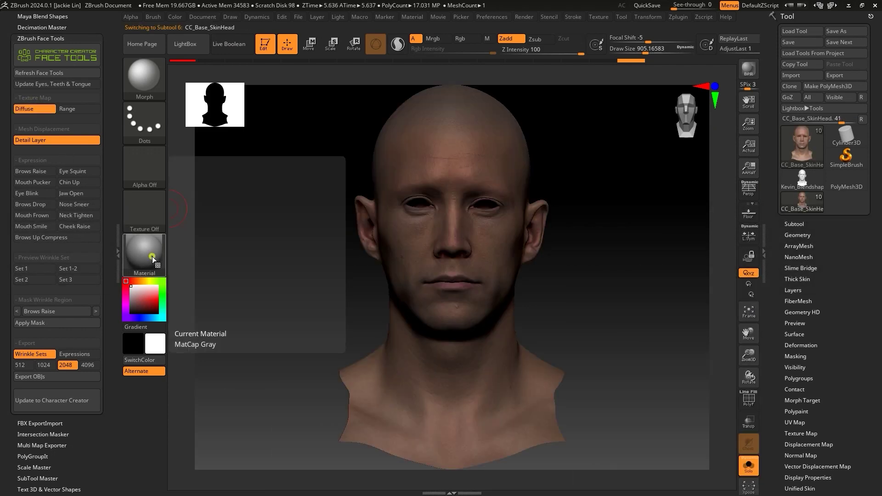
pyautogui.click(152, 256)
pyautogui.click(405, 190)
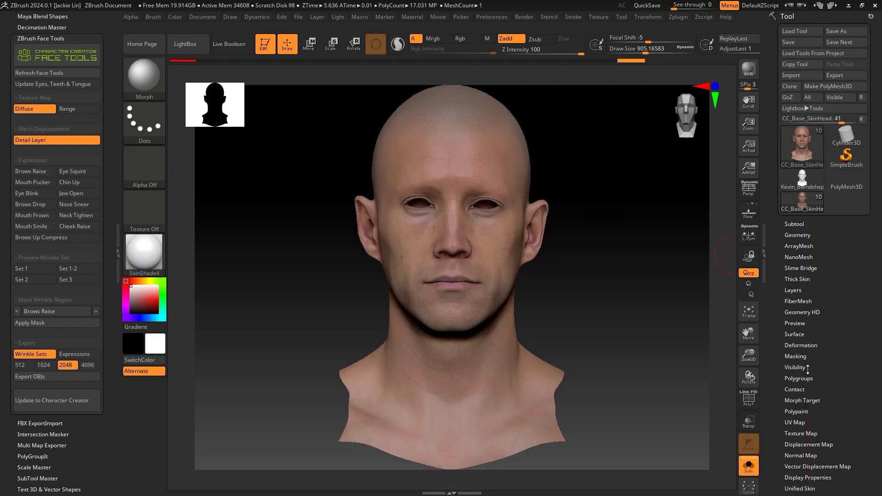
# Step: Enable the Mrgb channel and convert the head's diffuse texture to polypaint
pyautogui.click(810, 412)
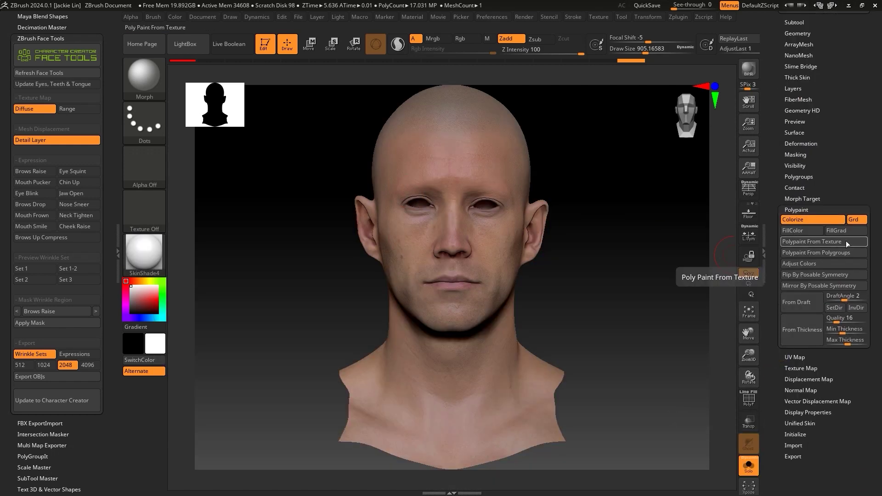
pyautogui.click(847, 241)
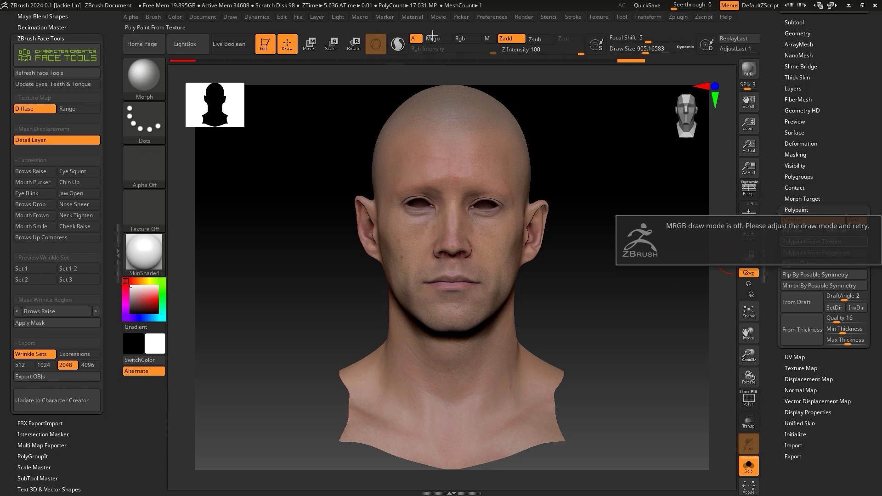
pyautogui.click(432, 38)
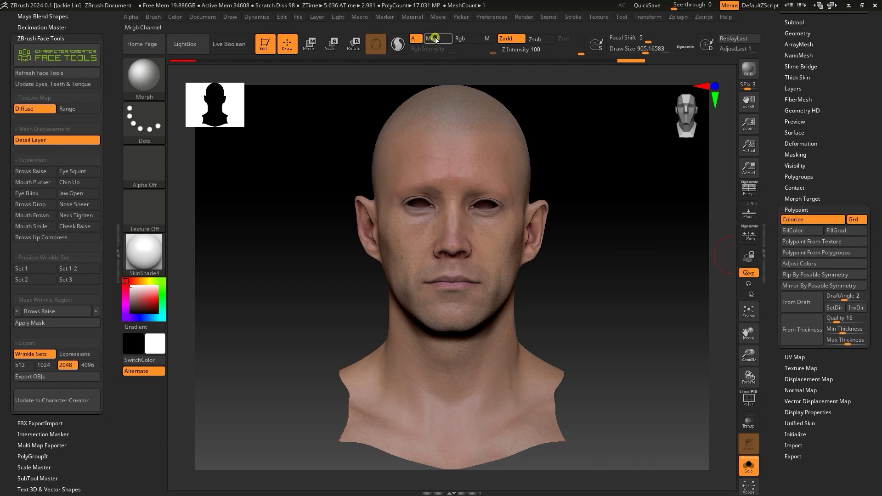
pyautogui.click(840, 246)
pyautogui.click(798, 209)
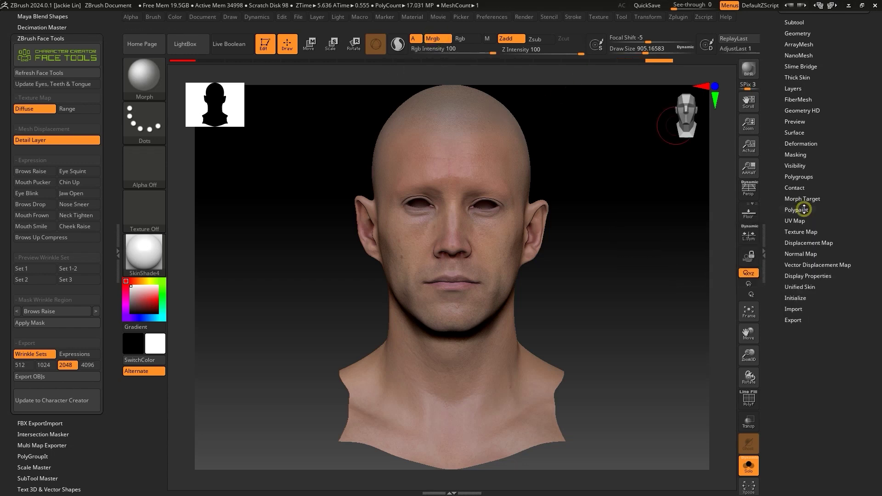
# Step: Turn off the Diffuse texture display and toggle Colorize to check the head's polypaint
pyautogui.click(27, 111)
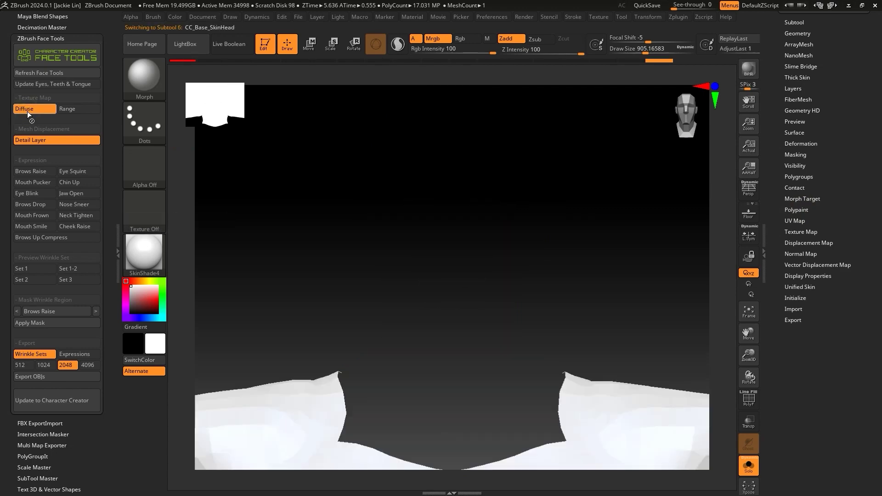
pyautogui.click(798, 210)
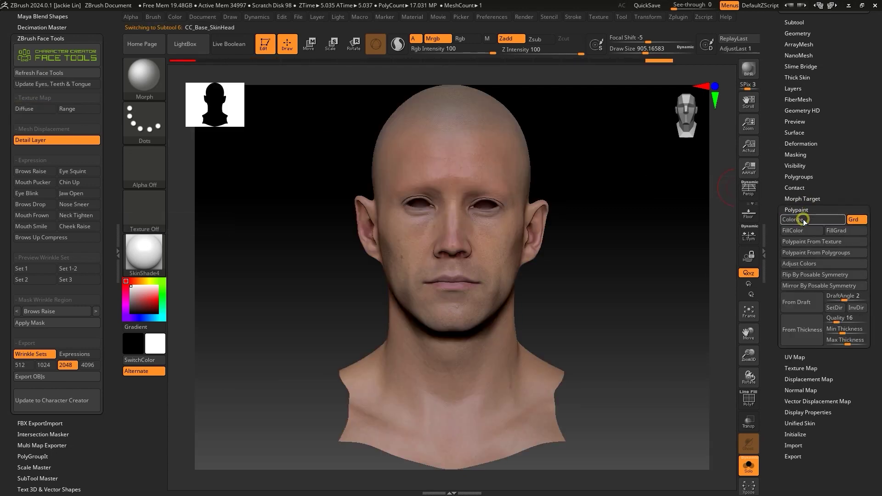
pyautogui.click(804, 220)
pyautogui.click(804, 220)
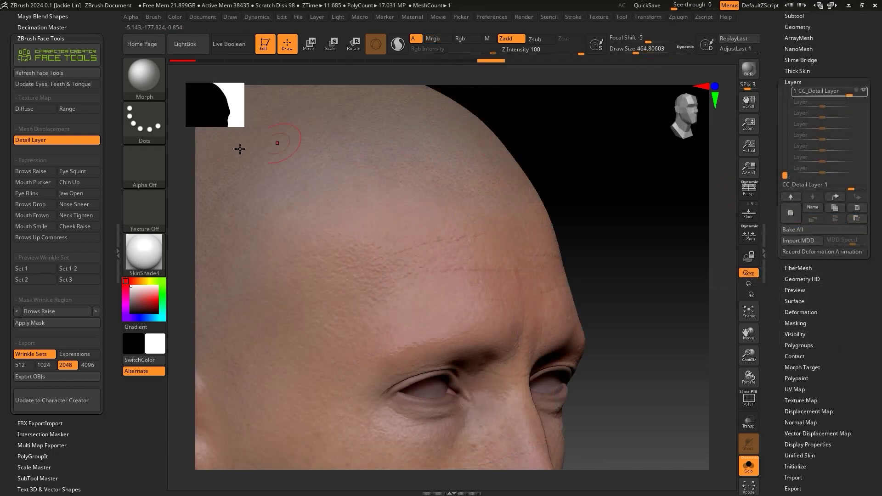
# Step: Activate the Brows Raise expression and open Shape2.tif in Windows Photo Viewer to examine the forehead's skin color and wrinkles
pyautogui.click(44, 172)
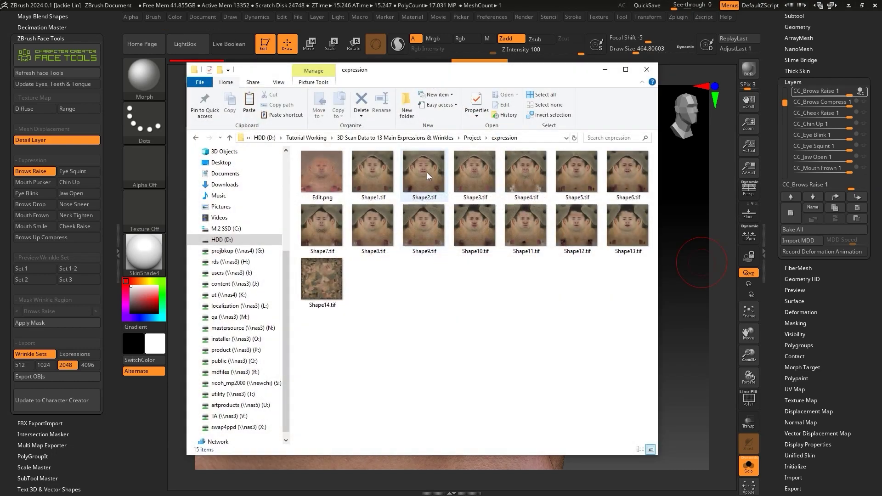
pyautogui.doubleClick(426, 173)
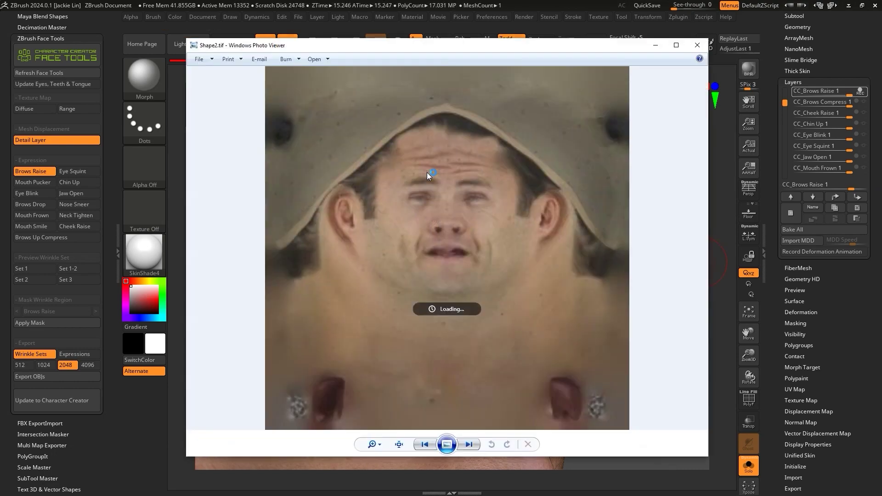
pyautogui.scroll(5, 427, 172)
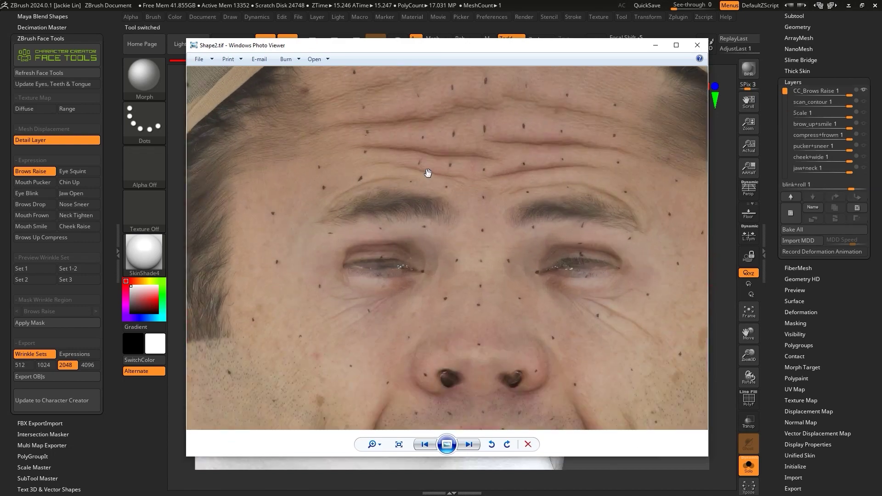
pyautogui.scroll(2, 510, 218)
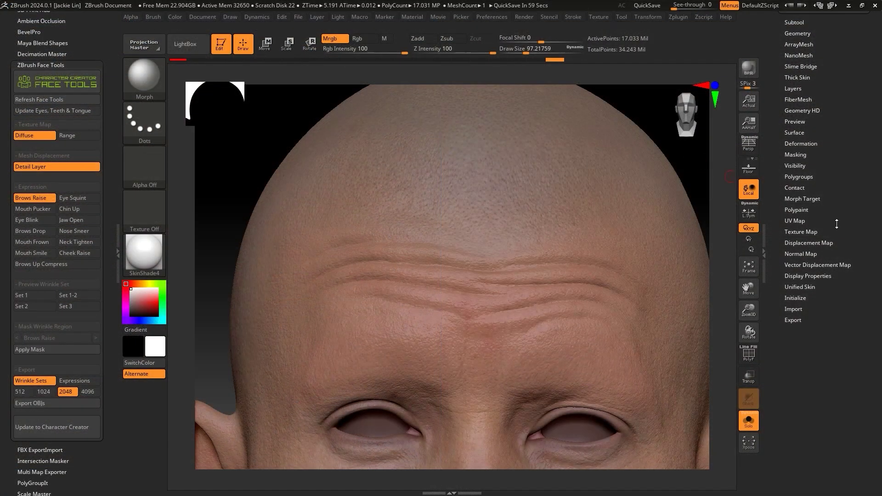
# Step: Import Edit.png as the head's texture map and toggle its display on the mesh
pyautogui.click(822, 232)
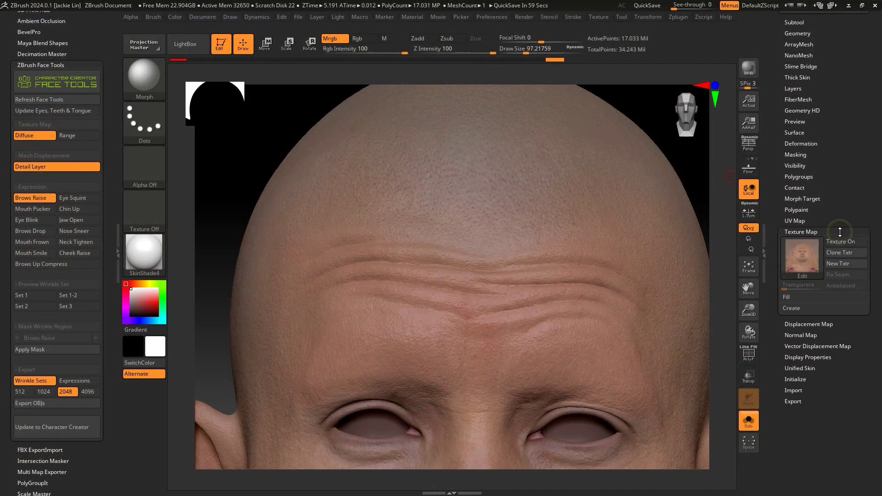
pyautogui.click(809, 258)
pyautogui.click(319, 433)
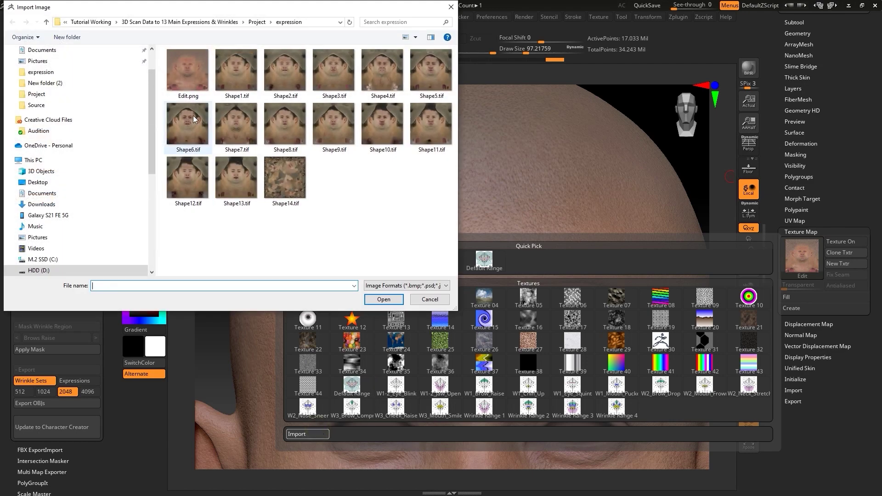
pyautogui.click(189, 71)
pyautogui.click(392, 303)
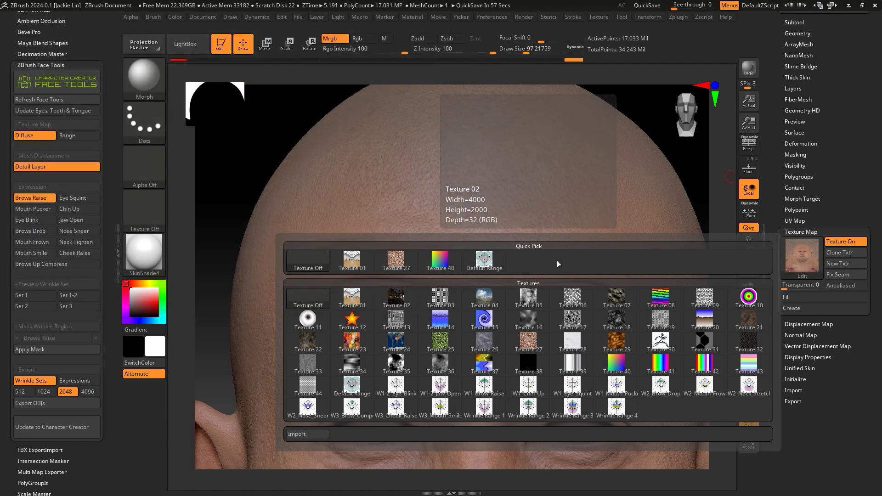
pyautogui.click(844, 242)
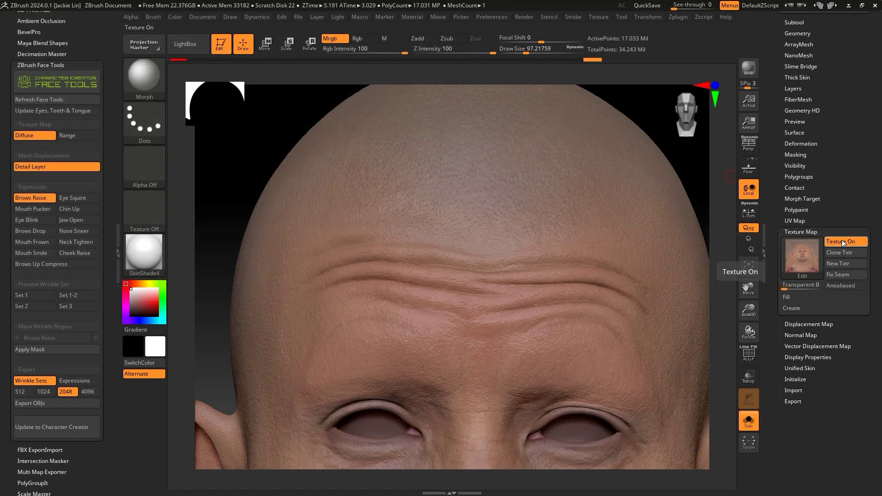
pyautogui.click(843, 242)
pyautogui.click(808, 232)
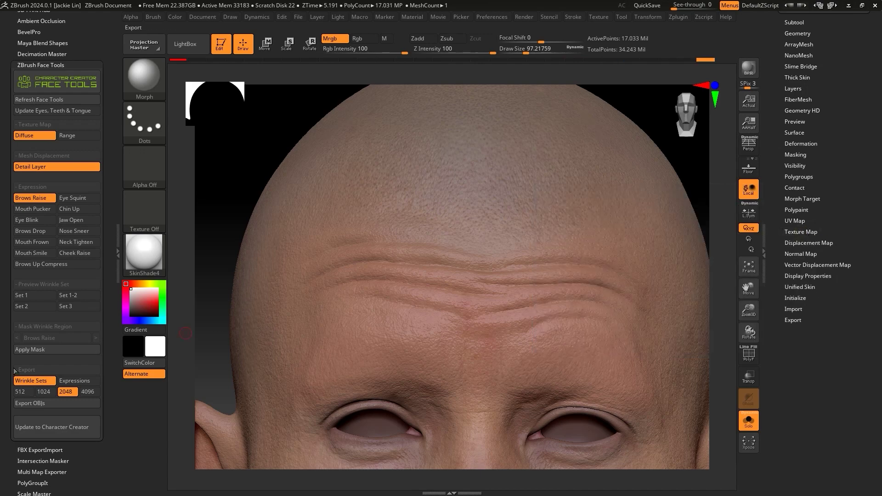
# Step: Apply the Brows Raise wrinkle region mask to the head and frame the forehead
pyautogui.click(46, 352)
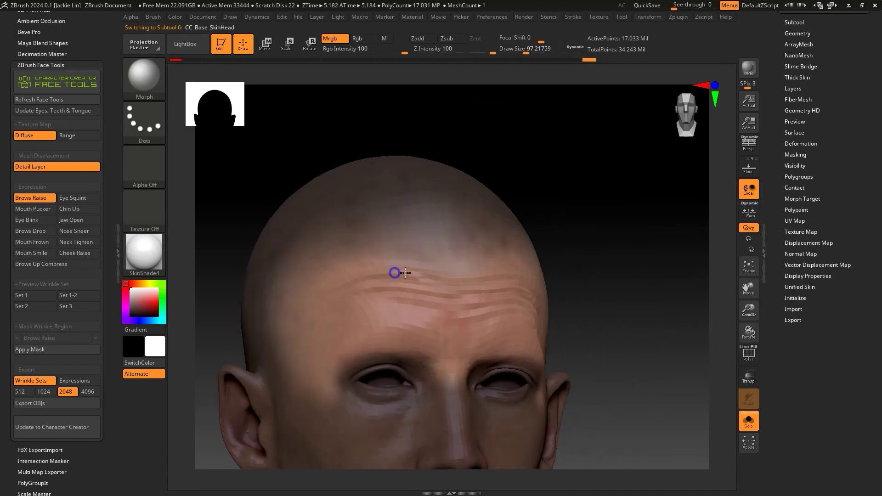
pyautogui.moveTo(394, 274); pyautogui.dragTo(542, 297, button='right')
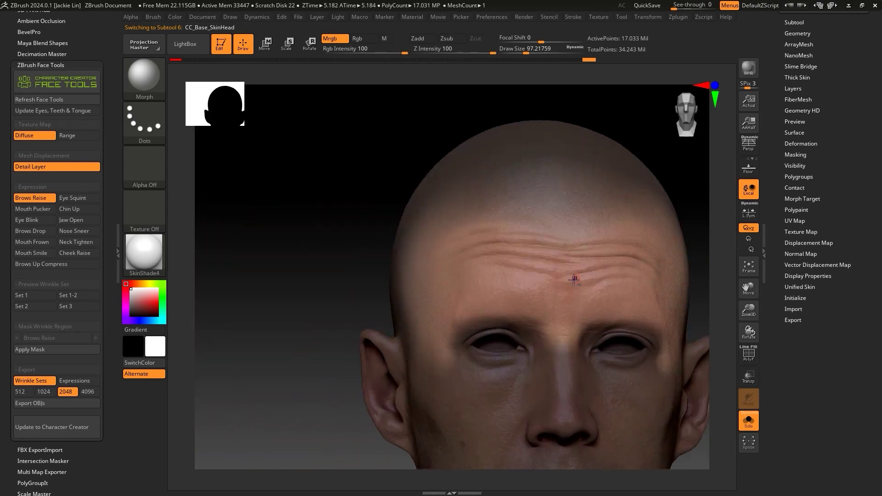
pyautogui.keyDown('alt'); pyautogui.moveTo(574, 280); pyautogui.dragTo(506, 290, button='right'); pyautogui.keyUp('alt')
pyautogui.moveTo(506, 289)
pyautogui.mouseDown(button='right')
pyautogui.moveTo(542, 297)
pyautogui.moveTo(537, 331)
pyautogui.mouseUp(button='right')
# Step: Set up the Standard brush for color painting with the DragRect stroke, a red color, Zadd off and Rgb on
pyautogui.click(146, 81)
pyautogui.click(315, 88)
pyautogui.click(160, 123)
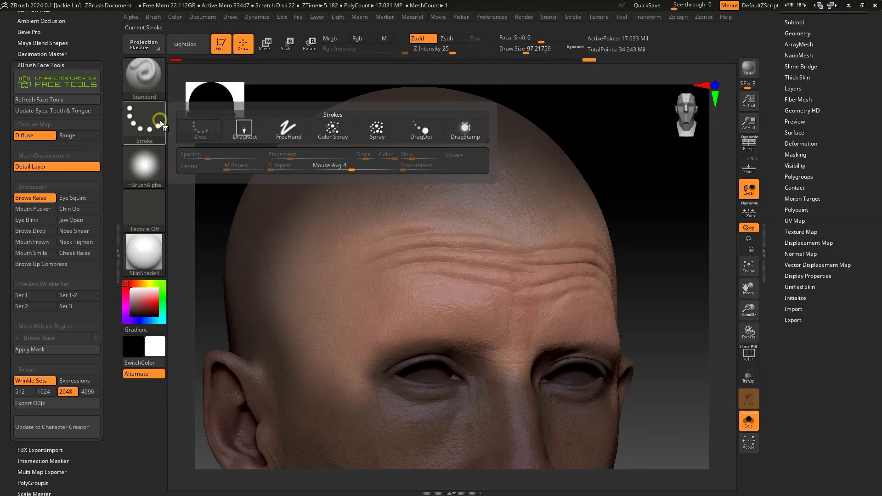
pyautogui.click(245, 129)
pyautogui.click(417, 38)
pyautogui.click(357, 38)
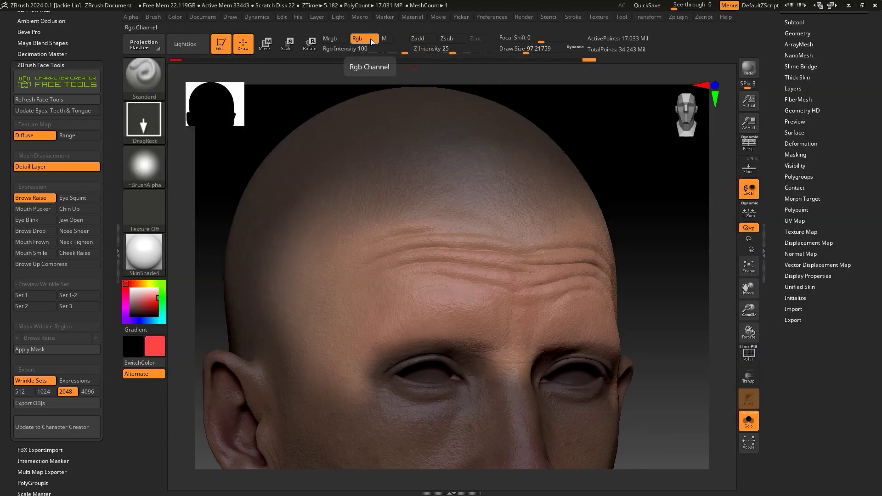
# Step: Raise the maximum brush size in the Draw preferences, and set the brush's draw size to about 5000 with a focal shift of -59
pyautogui.moveTo(487, 17)
pyautogui.click(506, 217)
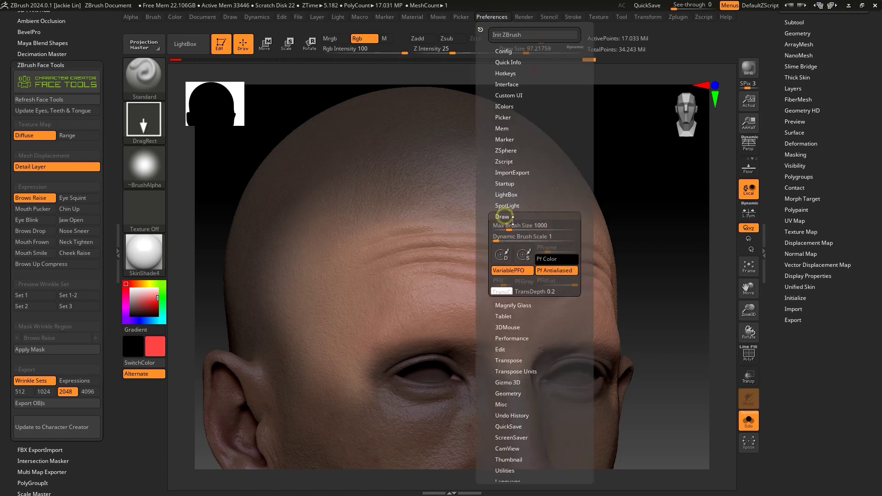
pyautogui.moveTo(508, 226); pyautogui.dragTo(576, 226)
pyautogui.press('space')
pyautogui.click(628, 215)
pyautogui.moveTo(624, 201); pyautogui.dragTo(627, 201)
pyautogui.press('space')
pyautogui.moveTo(626, 204); pyautogui.dragTo(691, 205)
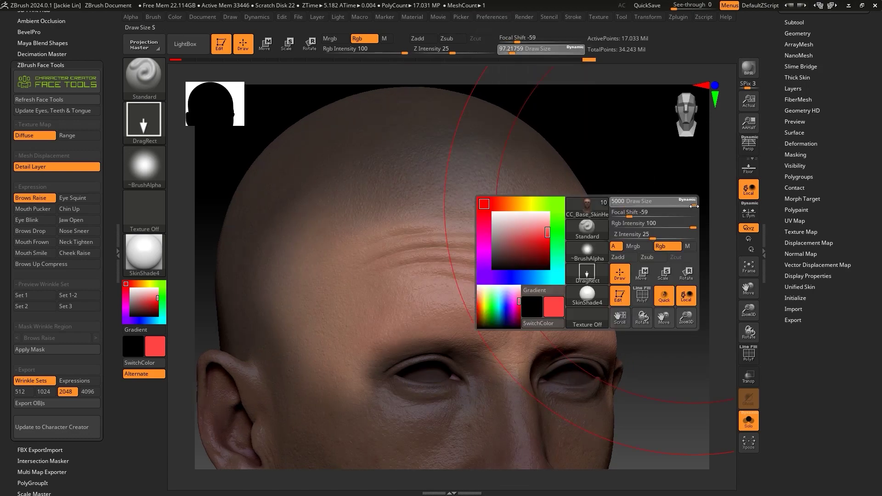
# Step: Paint the unmasked forehead region solid red with one large brush stroke
pyautogui.moveTo(450, 273); pyautogui.dragTo(690, 255)
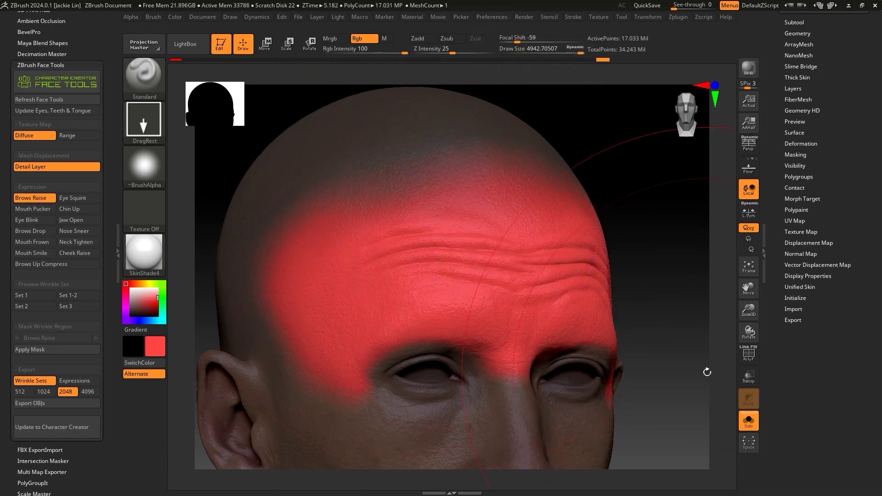
pyautogui.moveTo(708, 373); pyautogui.dragTo(547, 356, button='right')
# Step: Clear the mask on the head and replace its polypaint with the colors from the assigned texture map
pyautogui.keyDown('ctrl'); pyautogui.moveTo(649, 230); pyautogui.dragTo(666, 258); pyautogui.keyUp('ctrl')
pyautogui.moveTo(496, 239); pyautogui.dragTo(569, 276, button='right')
pyautogui.click(798, 176)
pyautogui.click(798, 177)
pyautogui.click(812, 211)
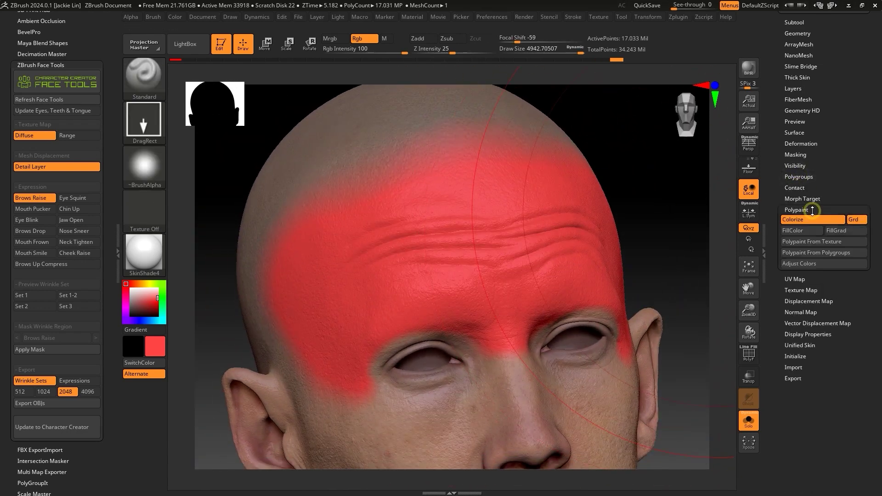
pyautogui.click(847, 242)
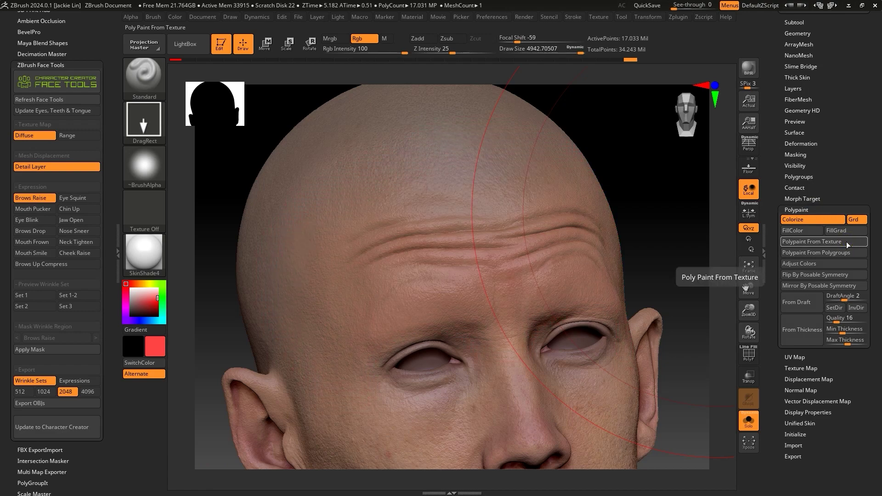
pyautogui.keyDown('ctrl'); pyautogui.moveTo(561, 226); pyautogui.dragTo(565, 239, button='right'); pyautogui.keyUp('ctrl')
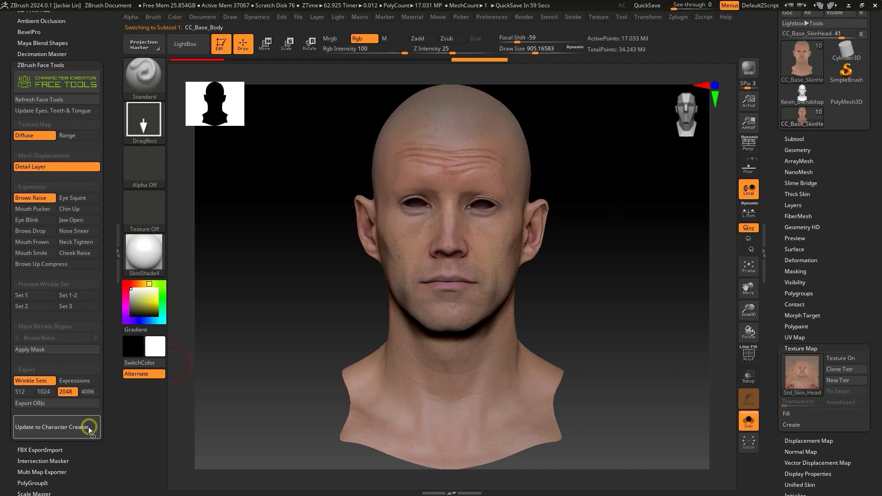
# Step: Update only the Brows Raise expression in Character Creator, with Base Update off and wrinkle resolution 4096
pyautogui.click(90, 428)
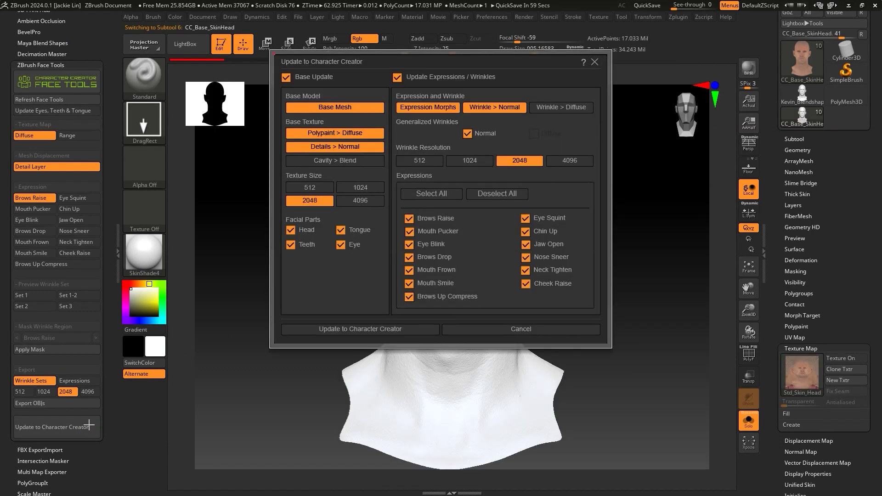
pyautogui.click(285, 77)
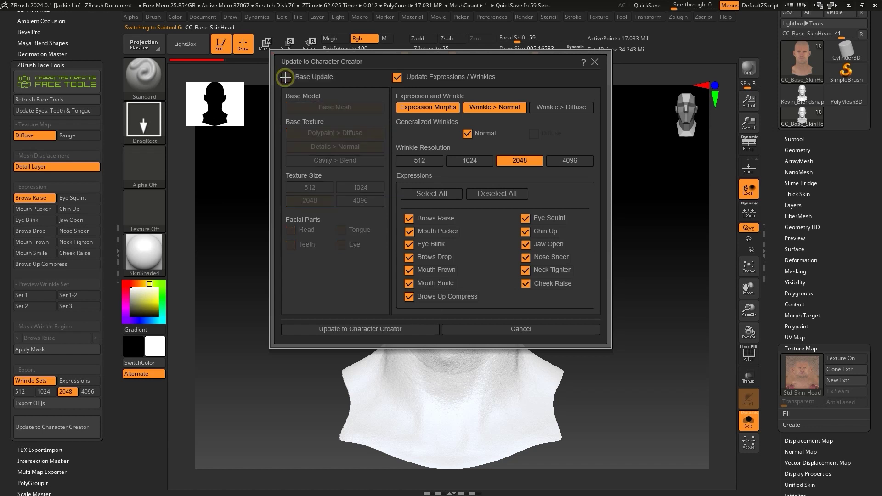
pyautogui.click(560, 164)
pyautogui.click(493, 194)
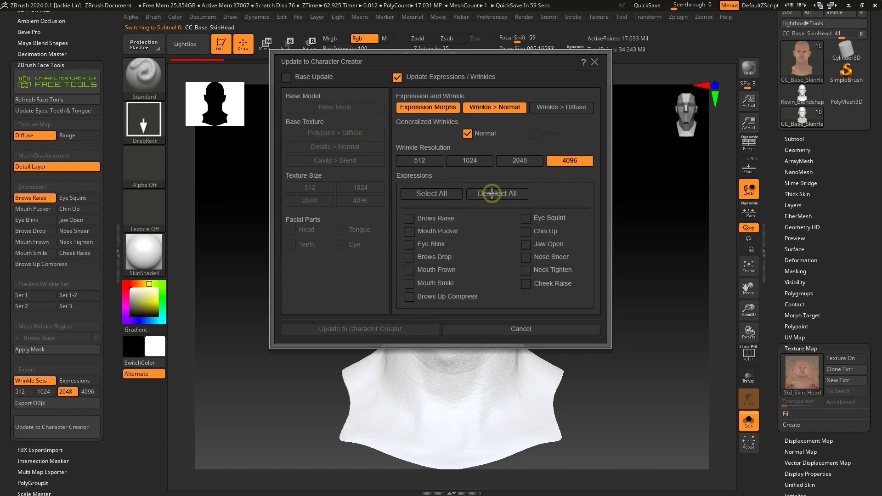
pyautogui.click(410, 219)
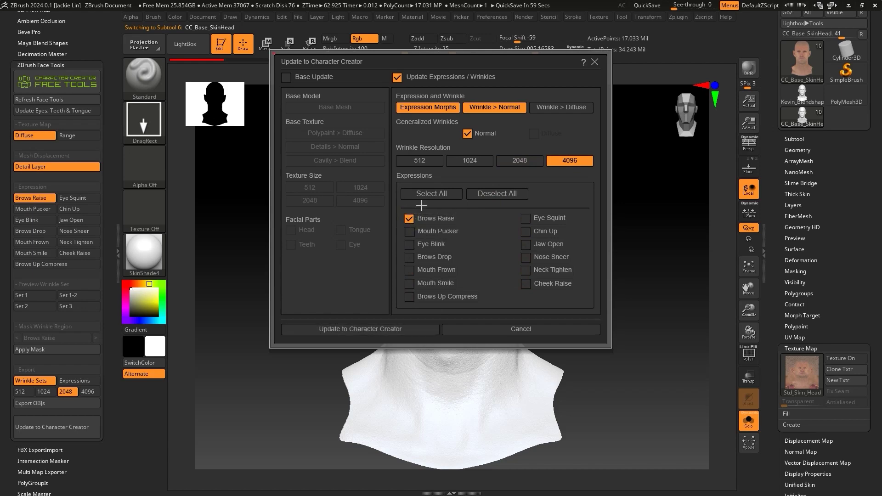
pyautogui.click(394, 334)
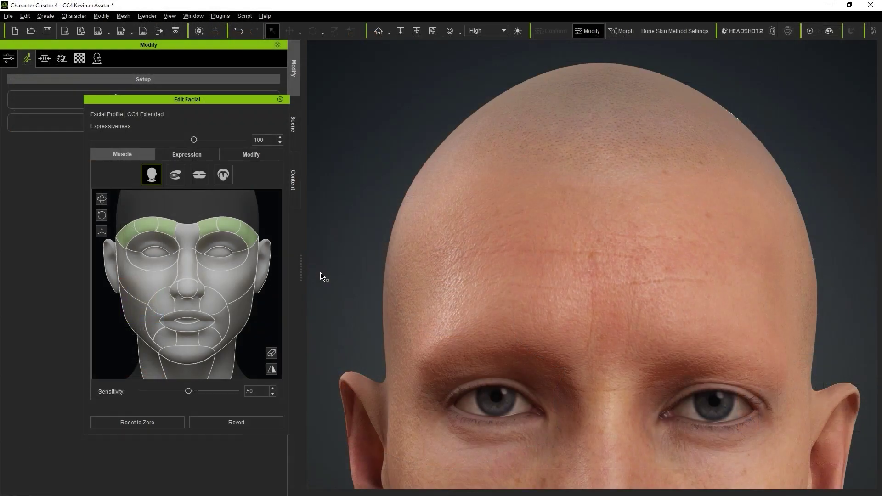
# Step: Switch to Character Creator and raise both brows with the facial muscle editor to test the forehead wrinkles
pyautogui.moveTo(269, 310); pyautogui.dragTo(277, 292)
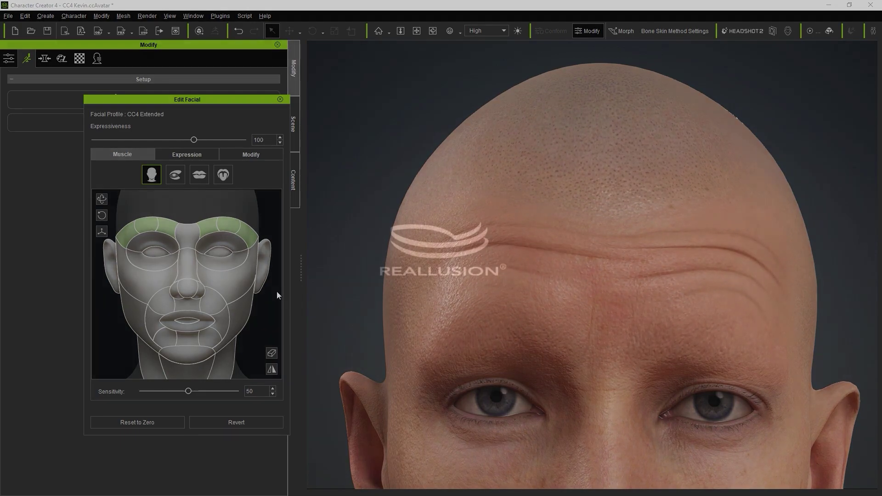